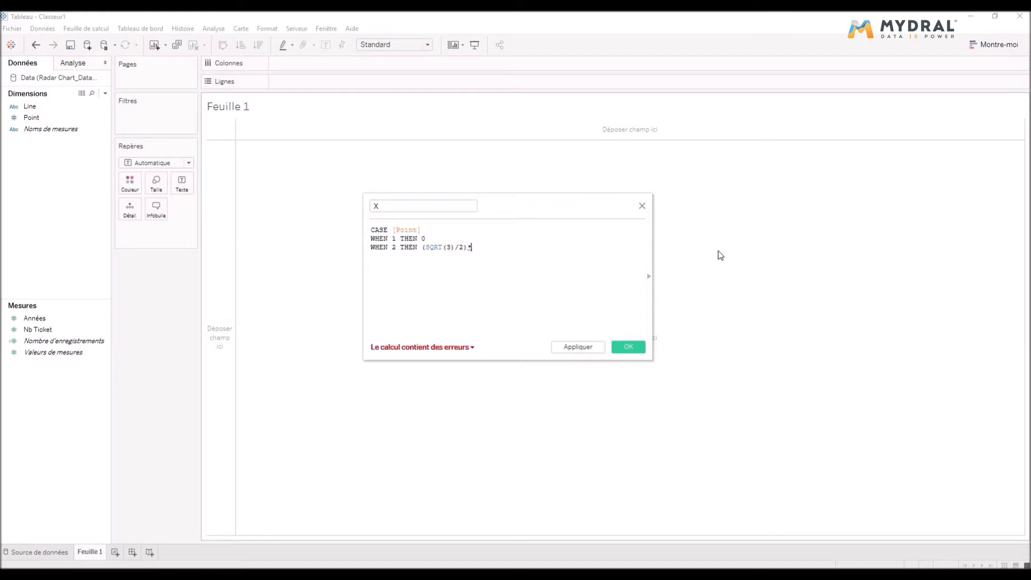
# Step: Multiply the WHEN 2 result by [Nb Ticket], check the trigonometric circle image in Photos, and add WHEN 3 THEN (SQRT(3)/2)*[Nb Ticket] to X
pyautogui.write('[N')
pyautogui.press('Return')
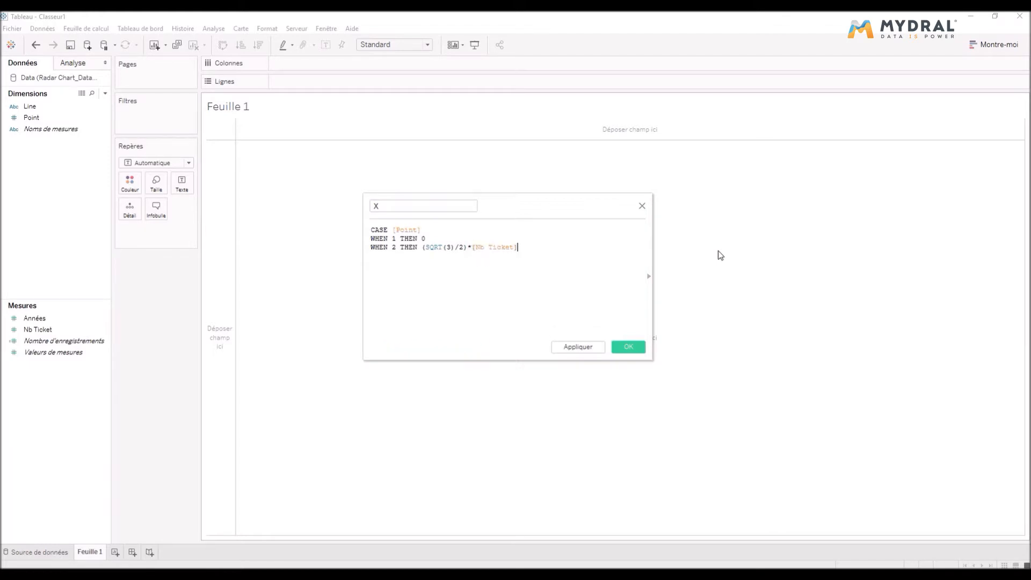
pyautogui.press('Return')
pyautogui.write('WHEN 3 THEN')
pyautogui.hotkey('alt', 'Tab')
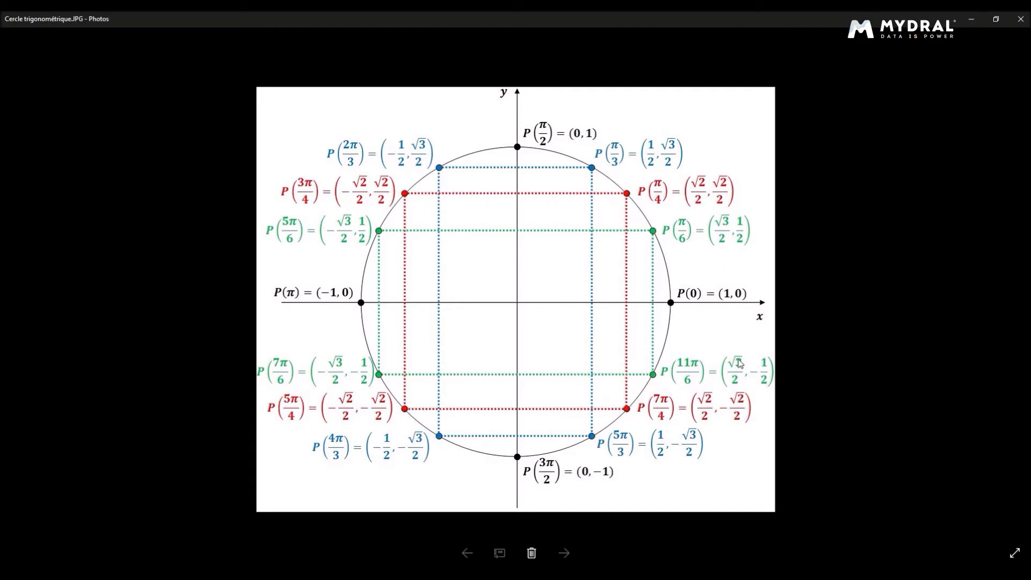
pyautogui.hotkey('alt', 'Tab')
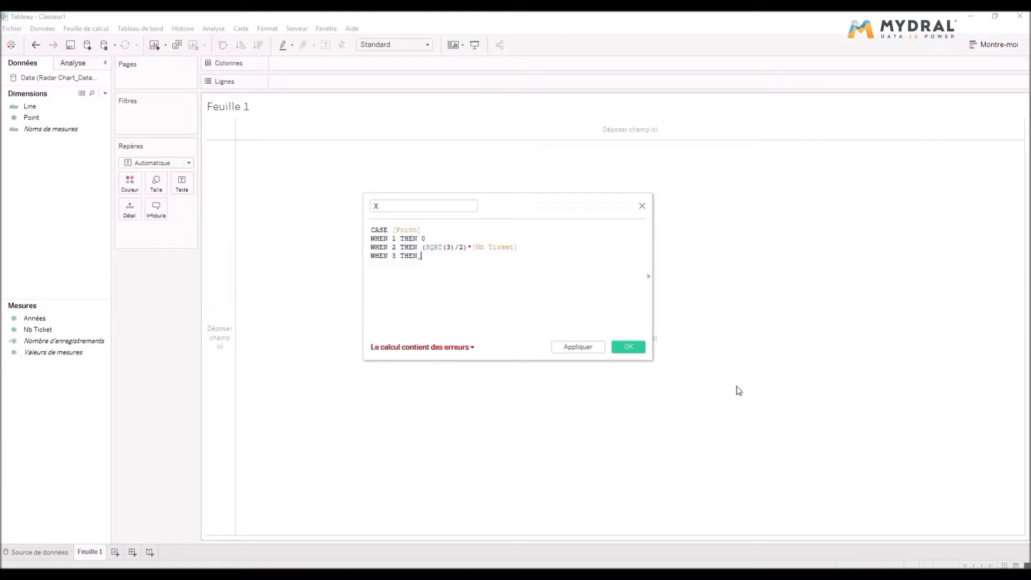
pyautogui.moveTo(423, 248); pyautogui.dragTo(540, 251)
pyautogui.hotkey('ctrl', 'c')
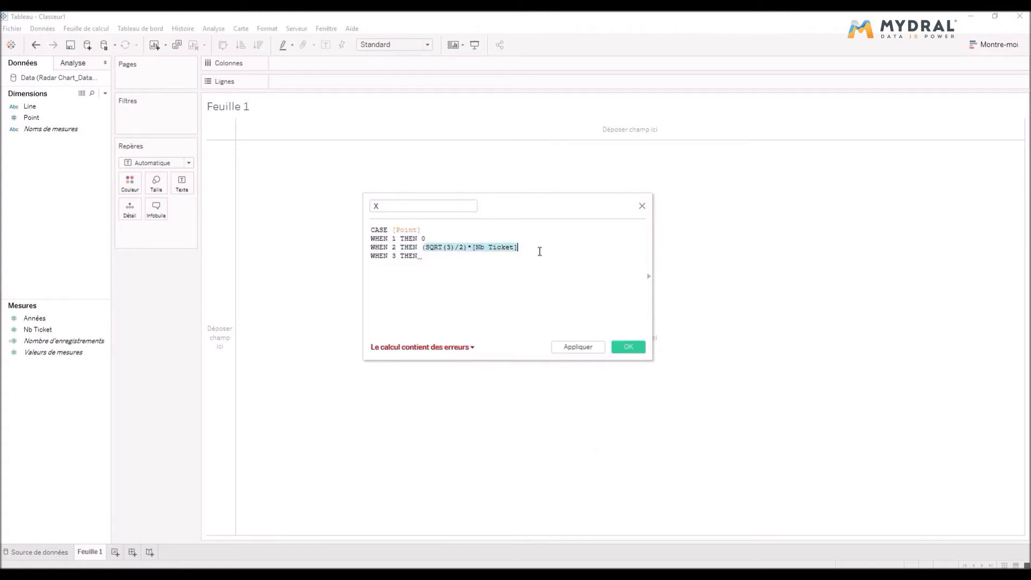
pyautogui.press('Down')
pyautogui.hotkey('ctrl', 'v')
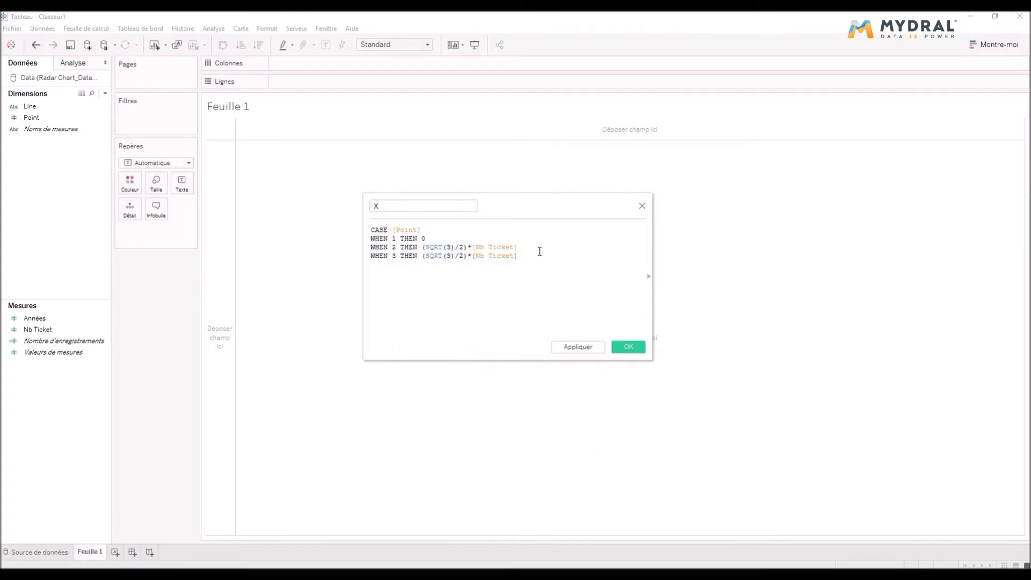
# Step: Add the branch WHEN 4 THEN (-SQRT(3)/2)*[Nb Ticket] to the X formula, checking the coordinate against the trigonometric circle image in Photos
pyautogui.write('WHEN 4 THEN')
pyautogui.hotkey('alt', 'Tab')
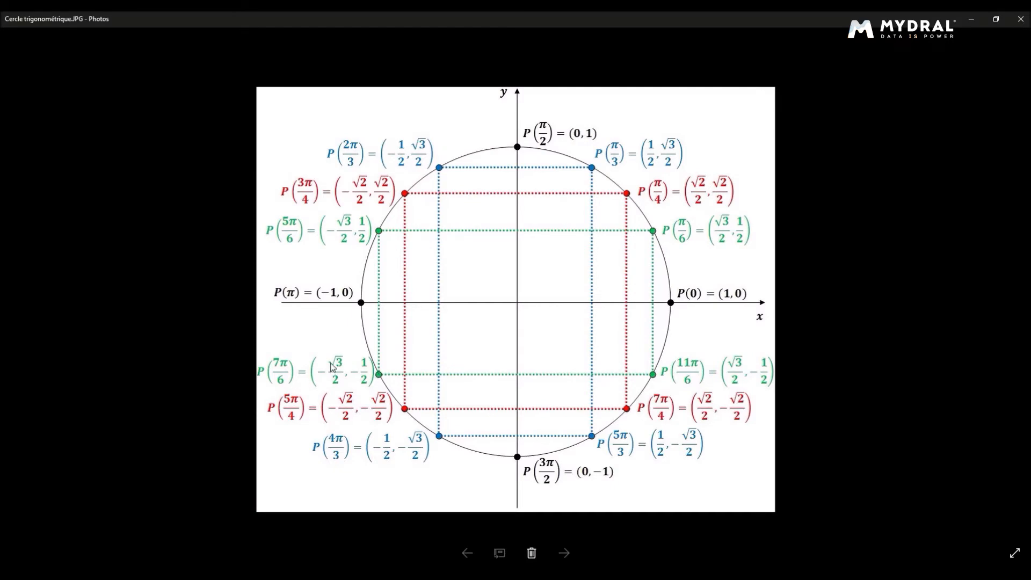
pyautogui.hotkey('alt', 'Tab')
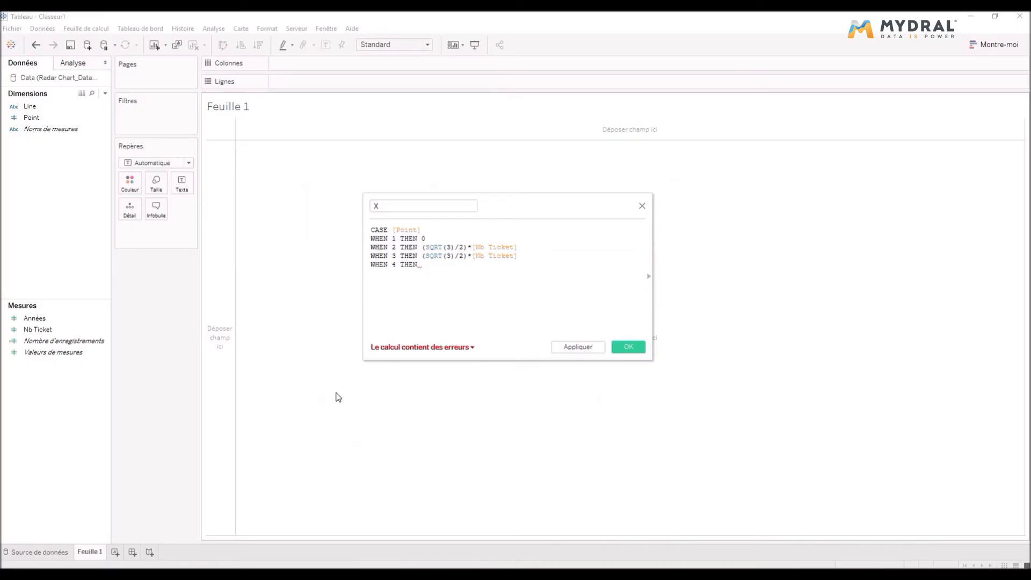
pyautogui.write('(-s')
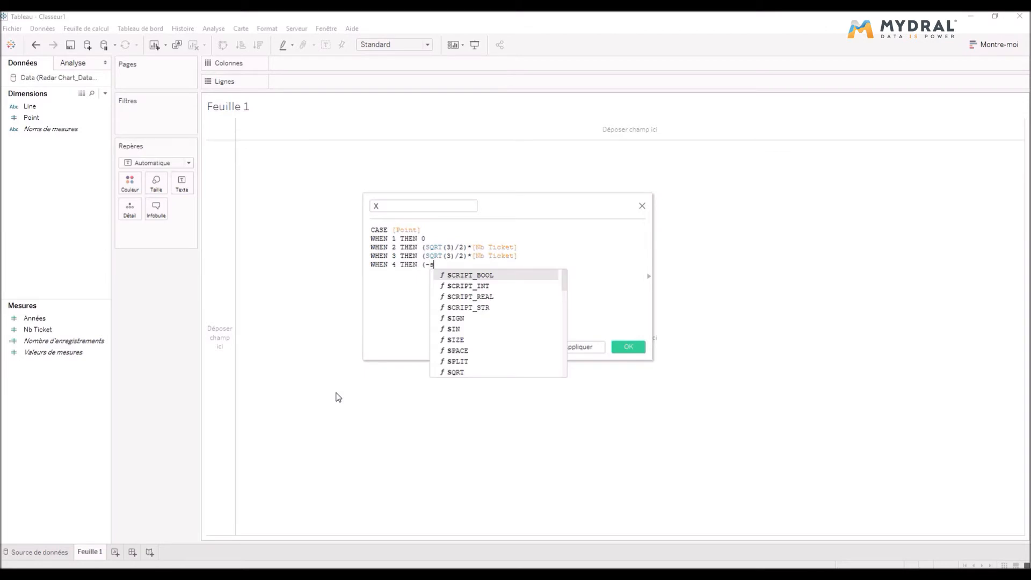
pyautogui.write('q')
pyautogui.press('Return')
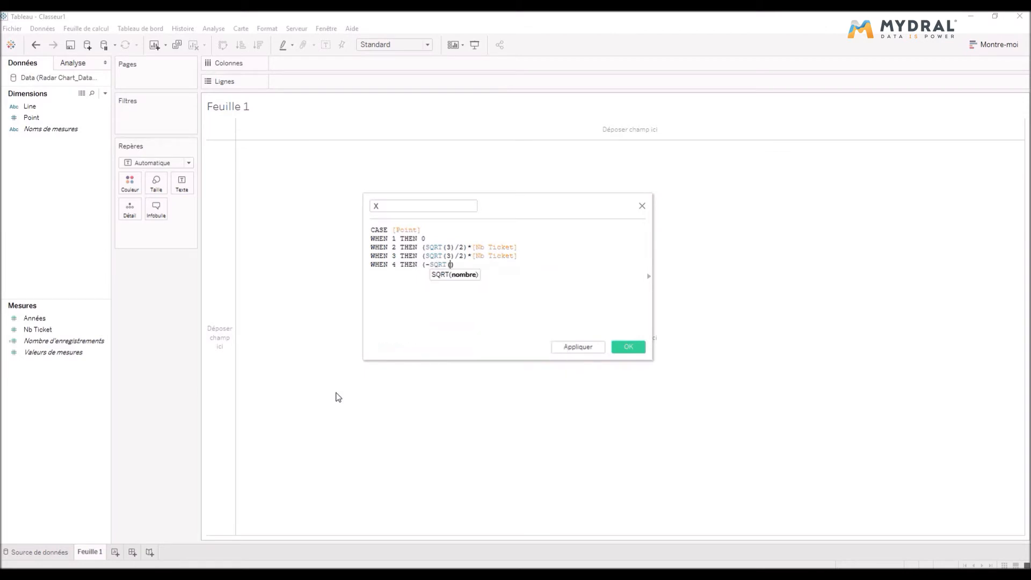
pyautogui.write('3)/')
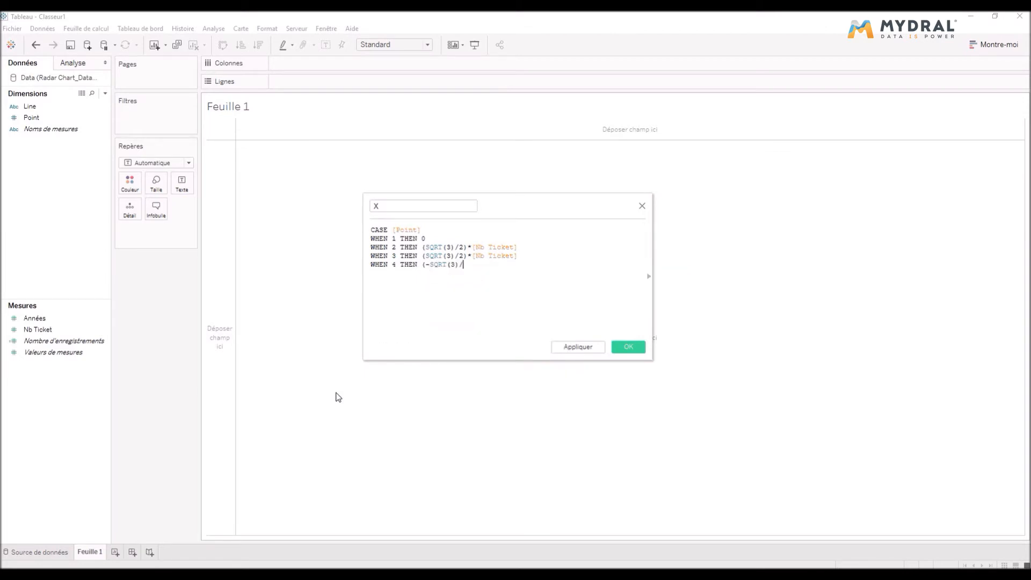
pyautogui.write('2)*n')
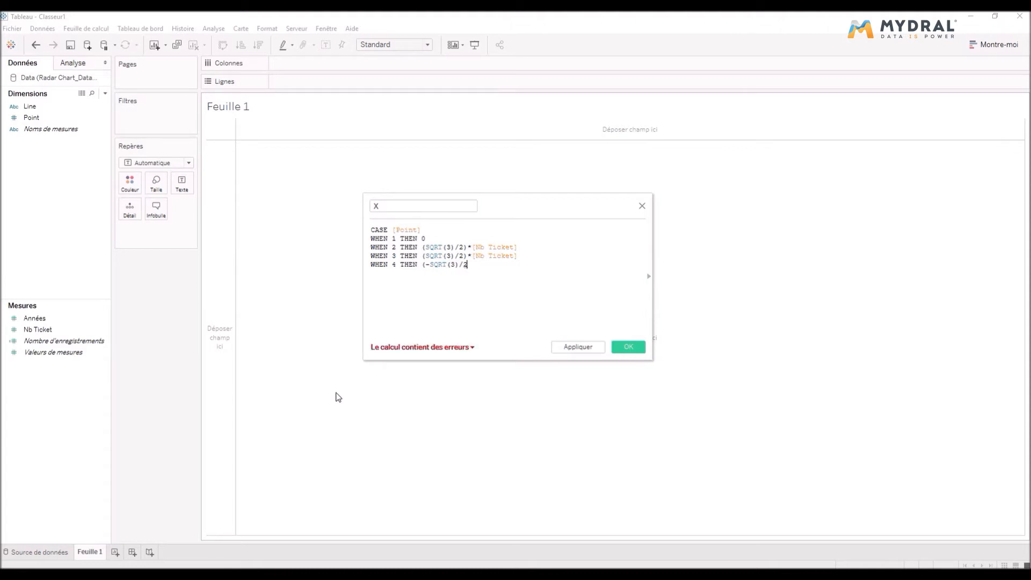
pyautogui.press('Return')
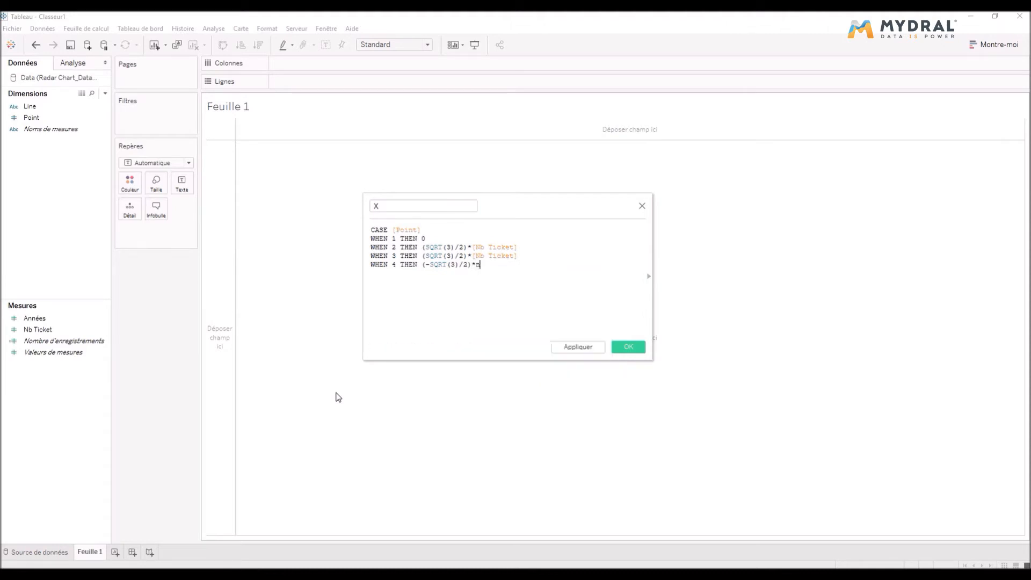
# Step: Add the branch WHEN 5 THEN (-SQRT(3)/2)*[Nb Ticket] by copying the WHEN 4 expression, consulting the trigonometric circle image in Photos
pyautogui.press('Return')
pyautogui.write('WHEN')
pyautogui.hotkey('alt', 'Tab')
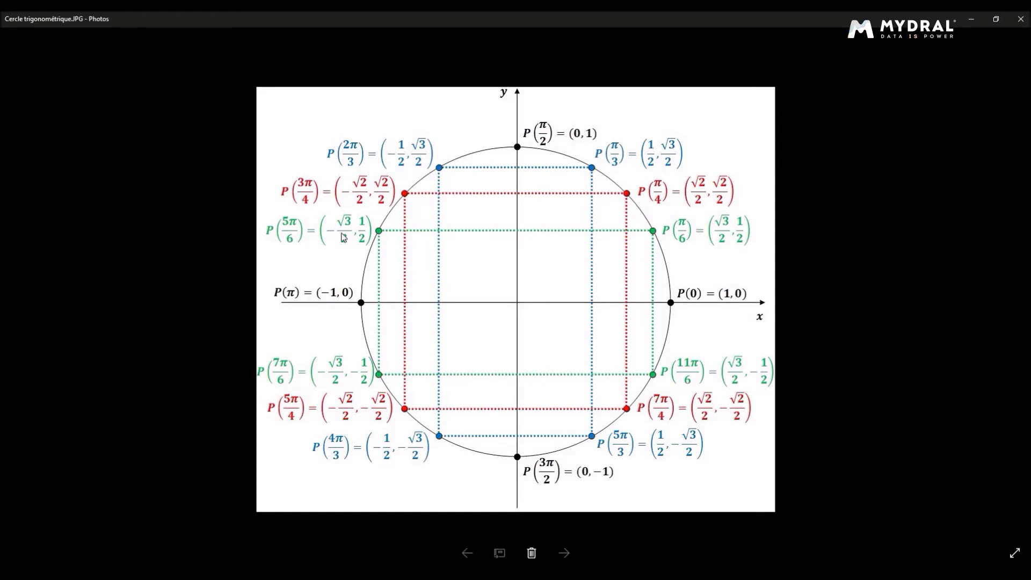
pyautogui.hotkey('alt', 'Tab')
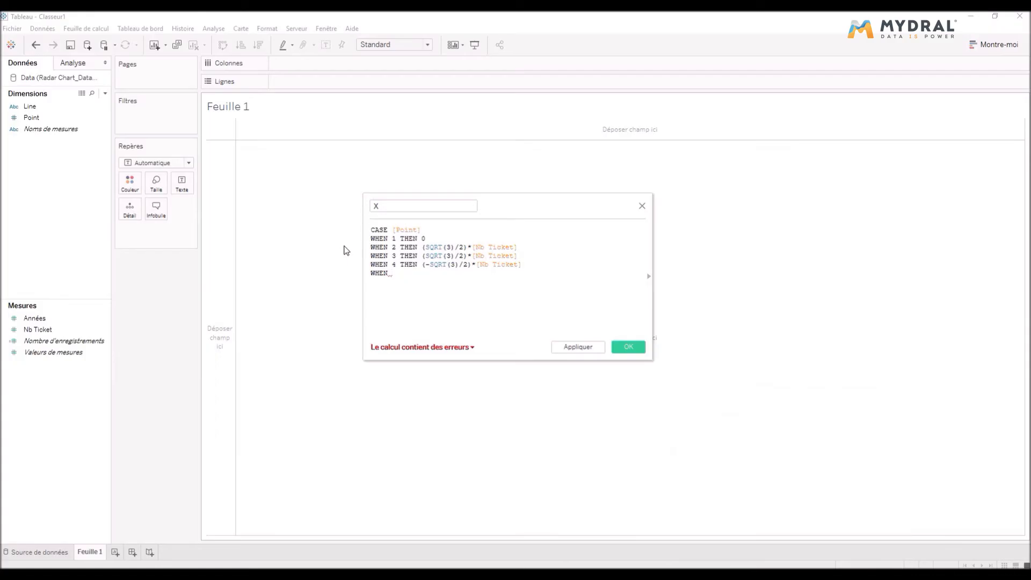
pyautogui.write('5 ')
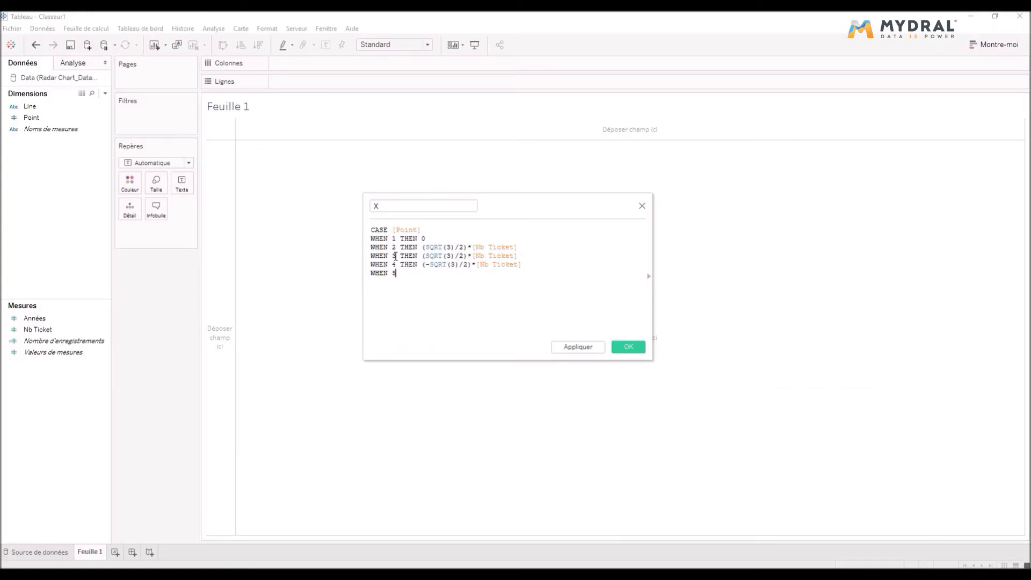
pyautogui.write('THEN')
pyautogui.hotkey('ctrl', 'shift', 'Right')
pyautogui.hotkey('ctrl', 'shift', 'Right')
pyautogui.hotkey('ctrl', 'shift', 'Right')
pyautogui.hotkey('ctrl', 'shift', 'Right')
pyautogui.hotkey('ctrl', 'shift', 'Right')
pyautogui.hotkey('ctrl', 'shift', 'Right')
pyautogui.hotkey('ctrl', 'shift', 'Right')
pyautogui.hotkey('ctrl', 'shift', 'Right')
pyautogui.hotkey('ctrl', 'shift', 'Right')
pyautogui.hotkey('ctrl', 'shift', 'Right')
pyautogui.hotkey('ctrl', 'c')
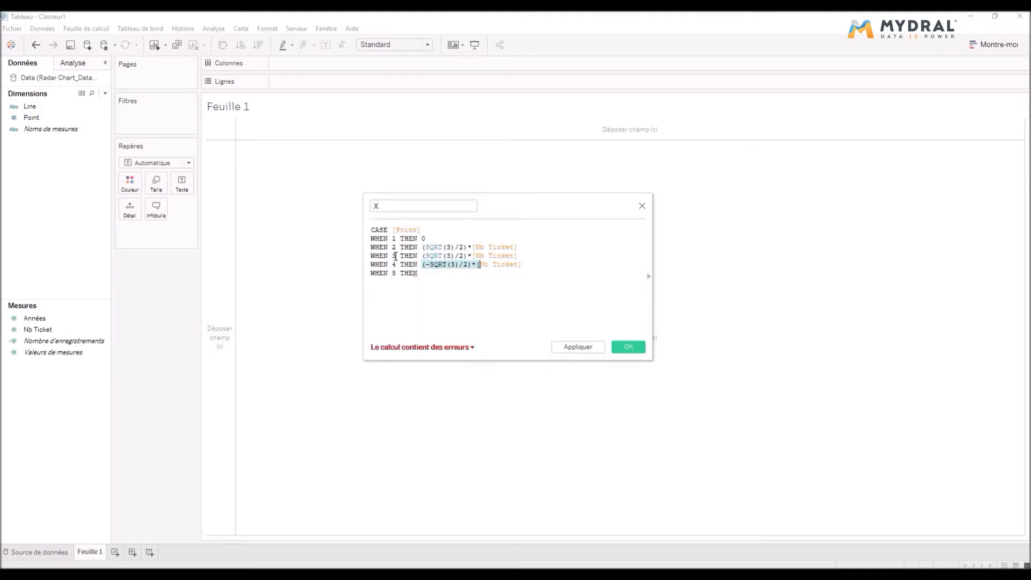
pyautogui.press('Down')
pyautogui.hotkey('ctrl', 'v')
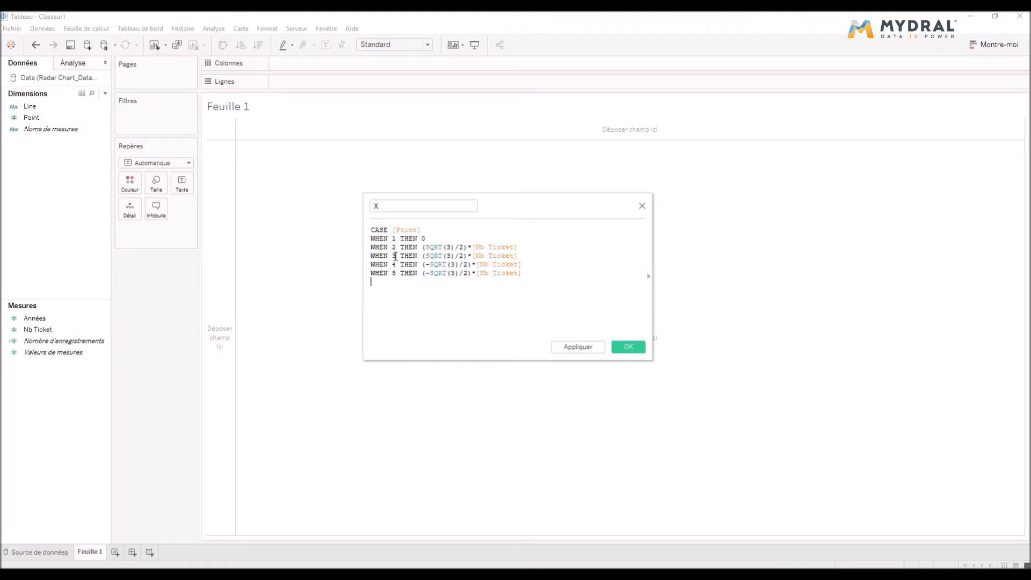
# Step: Consult the trigonometric circle image in Photos and add the branch WHEN 6 THEN 0 to the X formula
pyautogui.press('Return')
pyautogui.hotkey('alt', 'Tab')
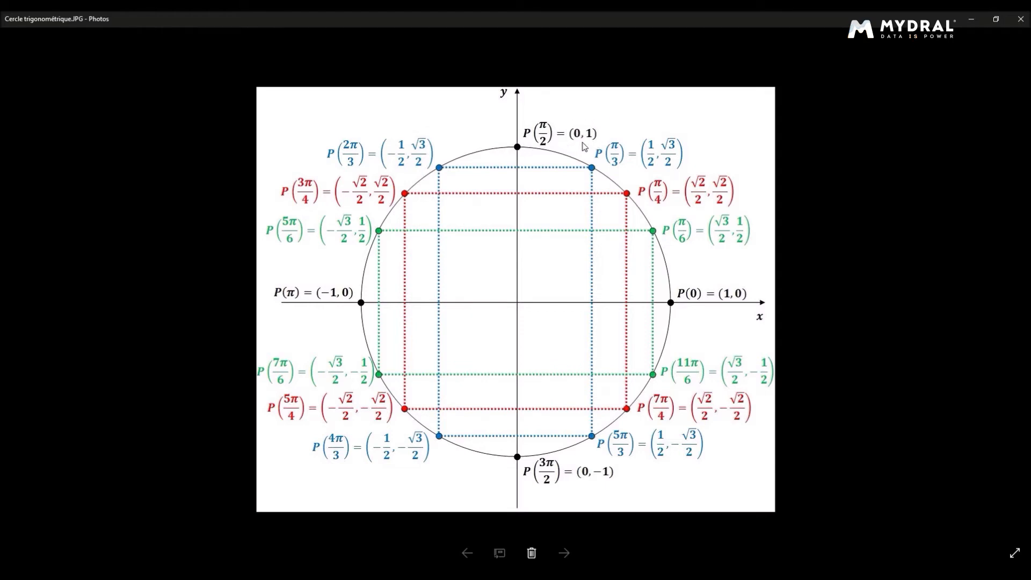
pyautogui.hotkey('alt', 'Tab')
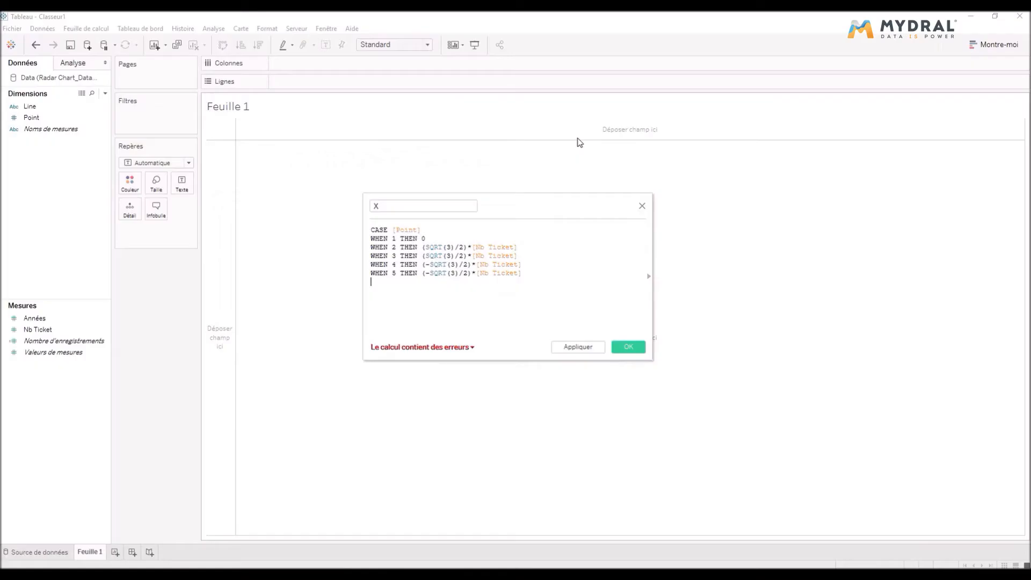
pyautogui.press('Return')
pyautogui.write('WHEN 6 tth')
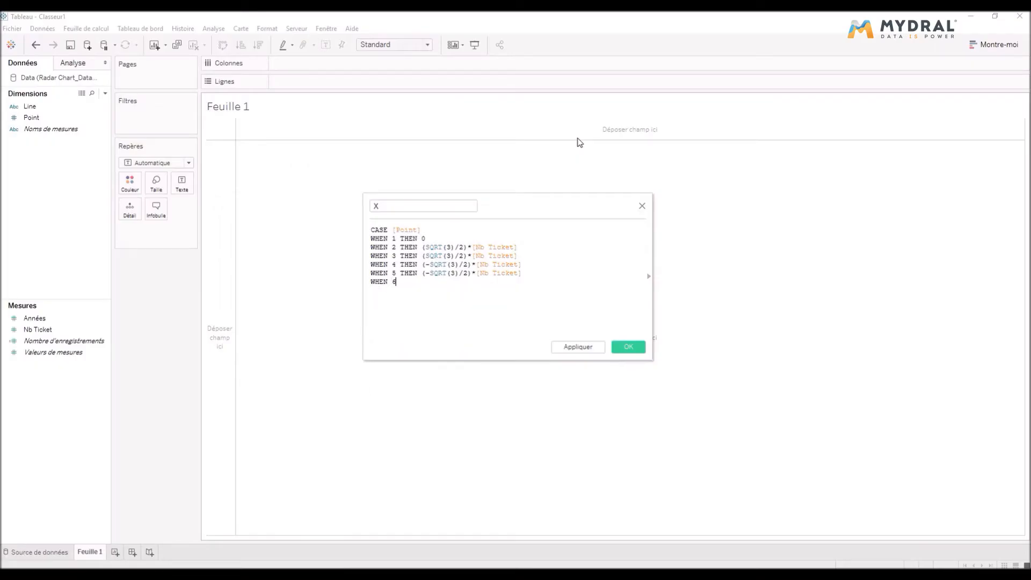
pyautogui.press('BackSpace')
pyautogui.press('BackSpace')
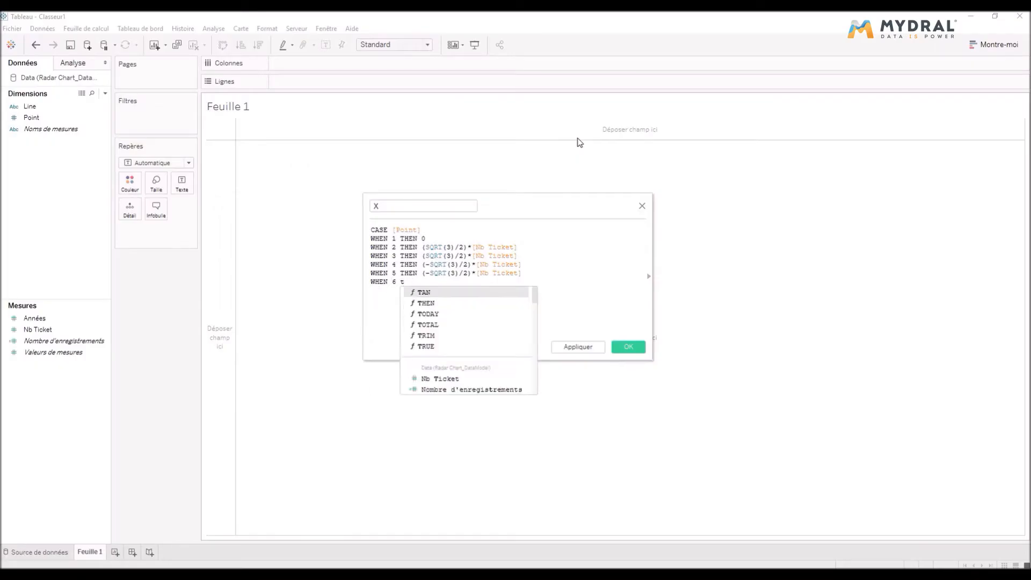
pyautogui.press('Down')
pyautogui.press('Return')
pyautogui.write('0')
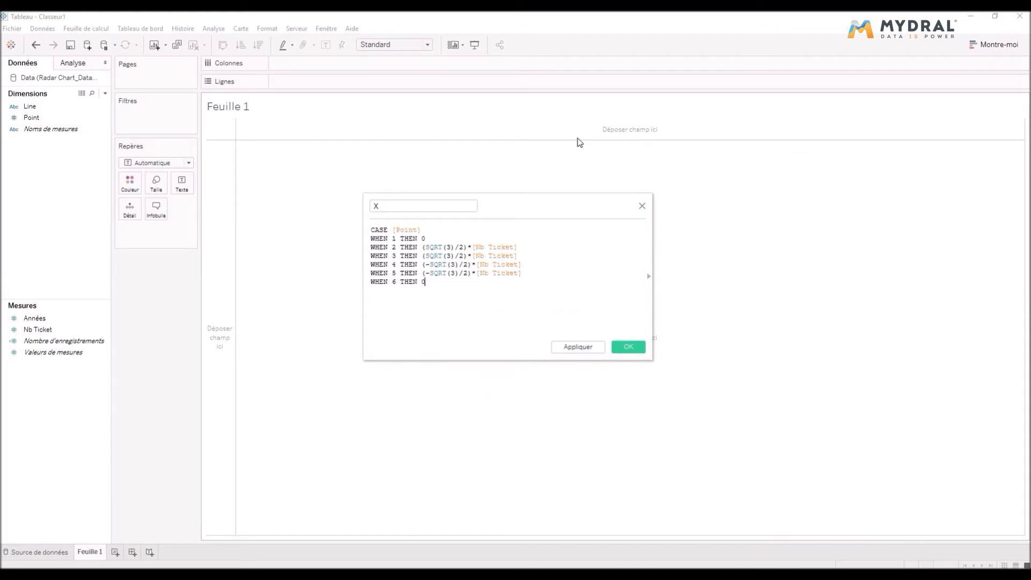
# Step: Close the CASE expression with END, apply the calculated field X and close its editor
pyautogui.press('Return')
pyautogui.write('EN')
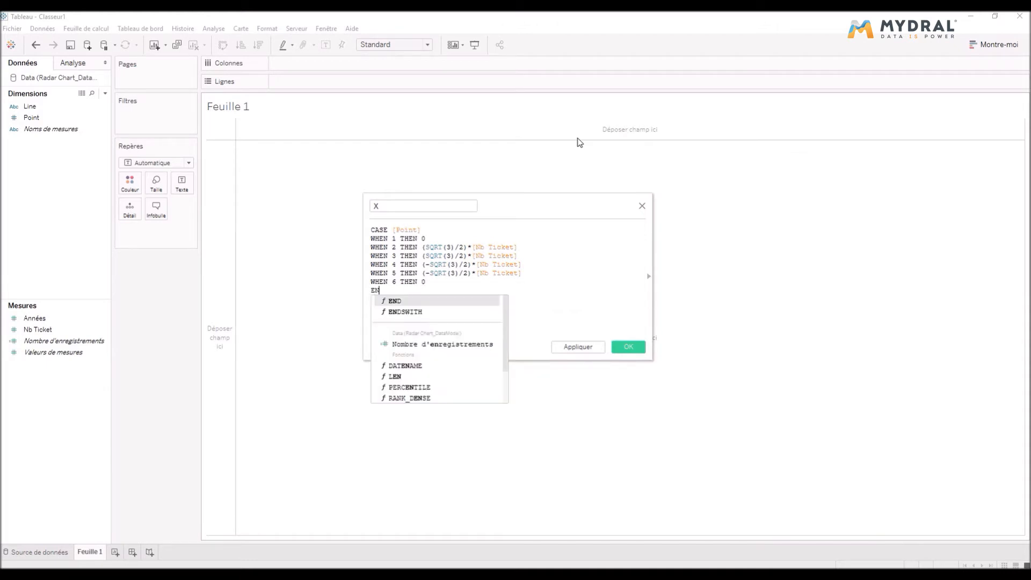
pyautogui.write('D')
pyautogui.press('Return')
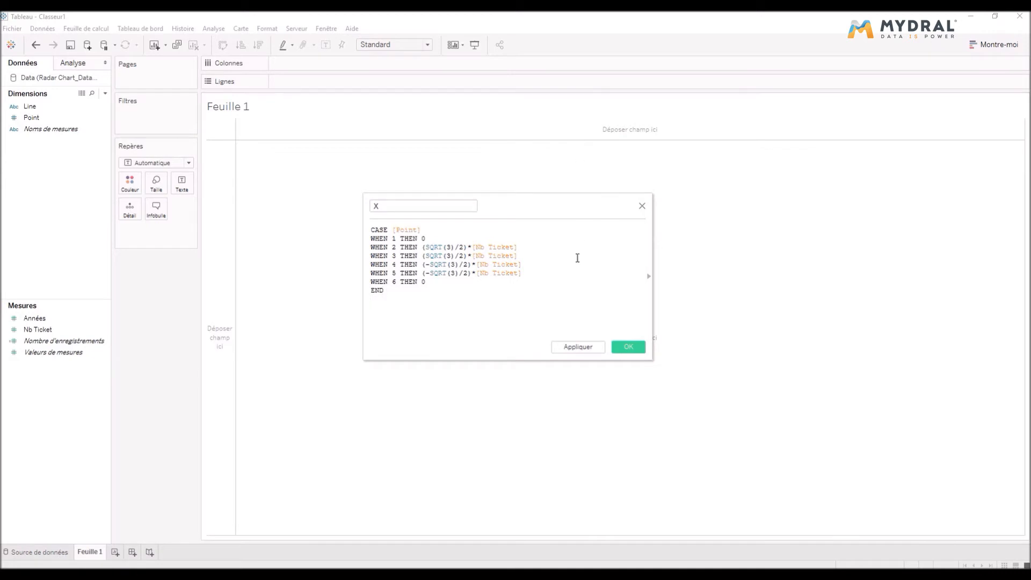
pyautogui.click(575, 349)
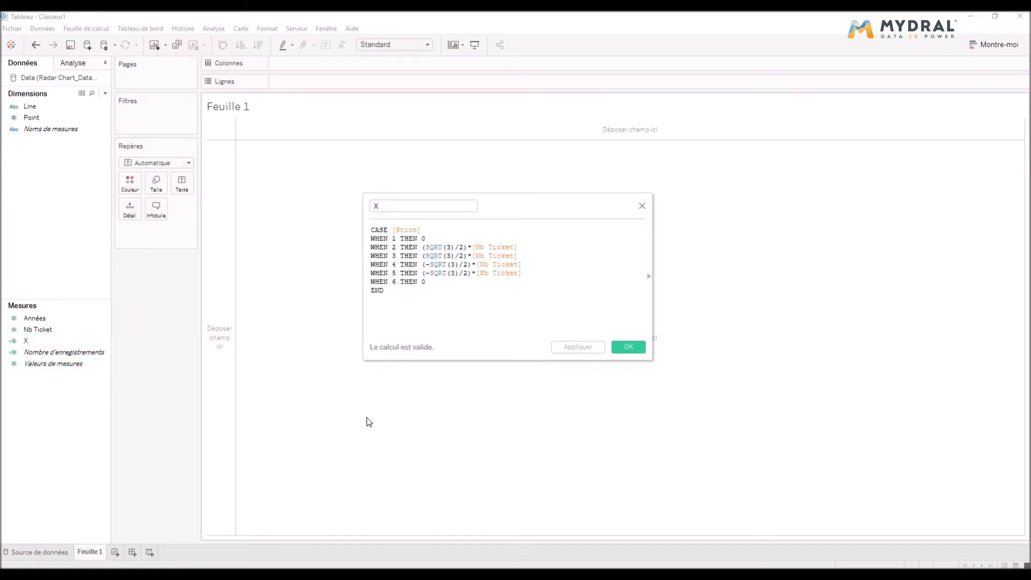
pyautogui.click(628, 348)
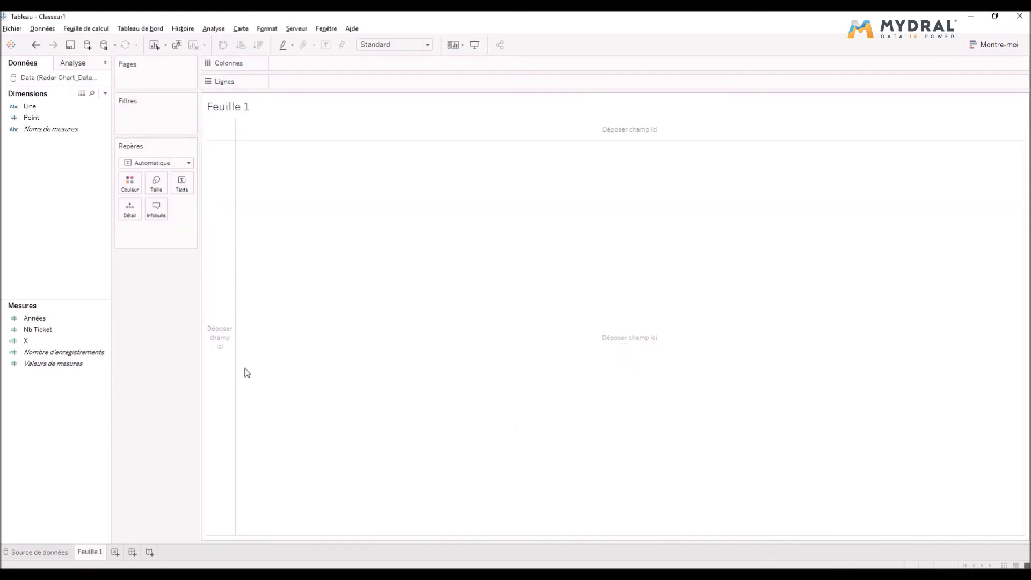
# Step: Create a calculated field named Y and begin its formula with CASE [Point]
pyautogui.rightClick(49, 411)
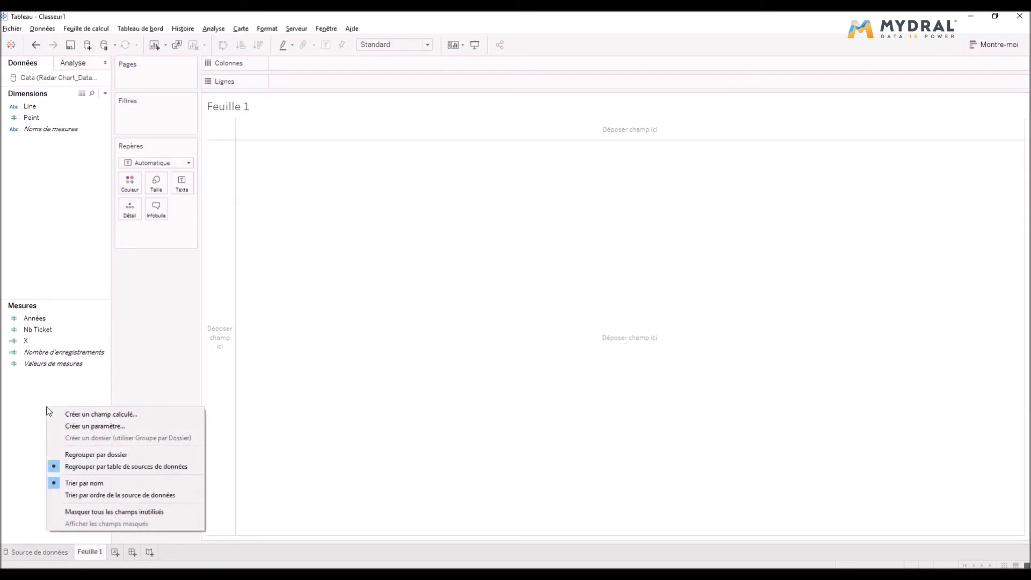
pyautogui.click(80, 414)
pyautogui.write('Y')
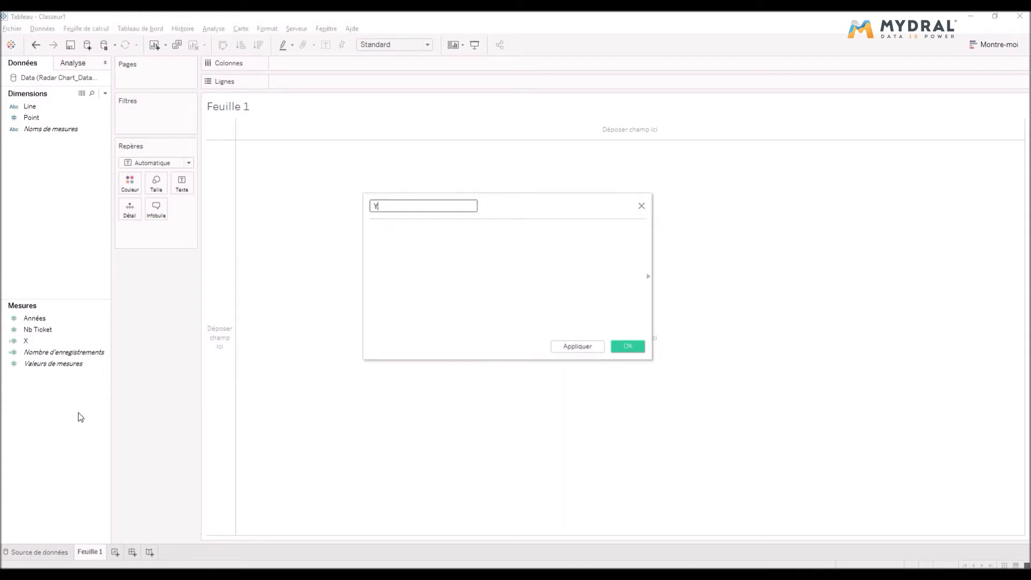
pyautogui.click(394, 236)
pyautogui.write('CASE ')
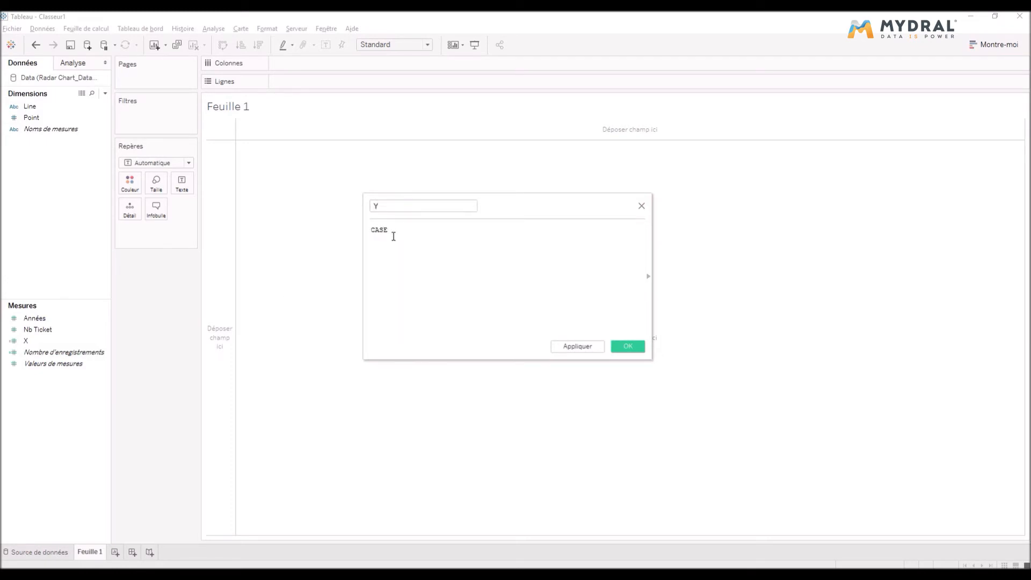
pyautogui.write('po')
pyautogui.press('Return')
pyautogui.press('Return')
# Step: Add the branch WHEN 1 THEN 1*[Nb Ticket] to the Y formula, checking the y coordinate on the trigonometric circle image in Photos
pyautogui.write('WHEN 1')
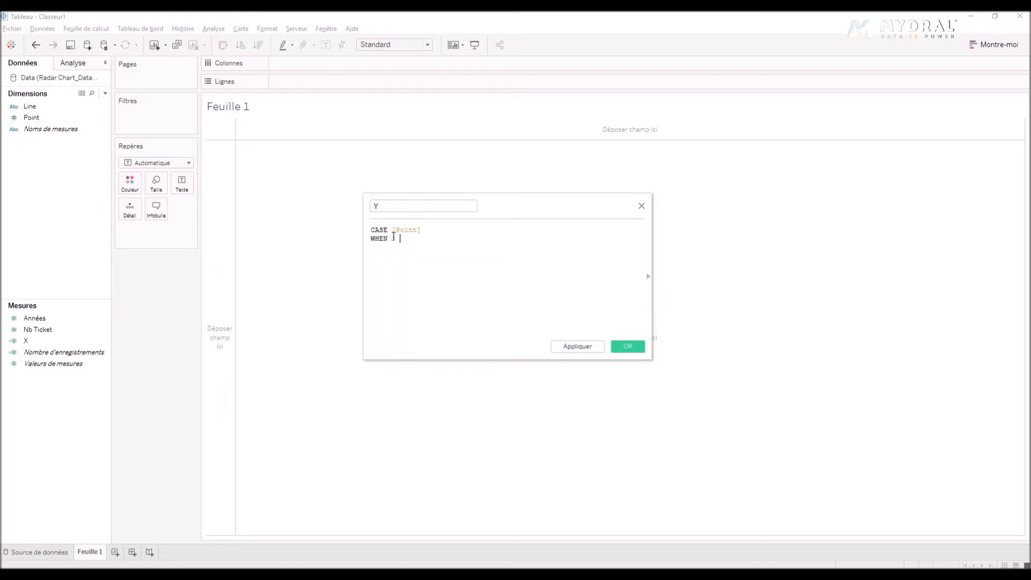
pyautogui.hotkey('alt', 'Tab')
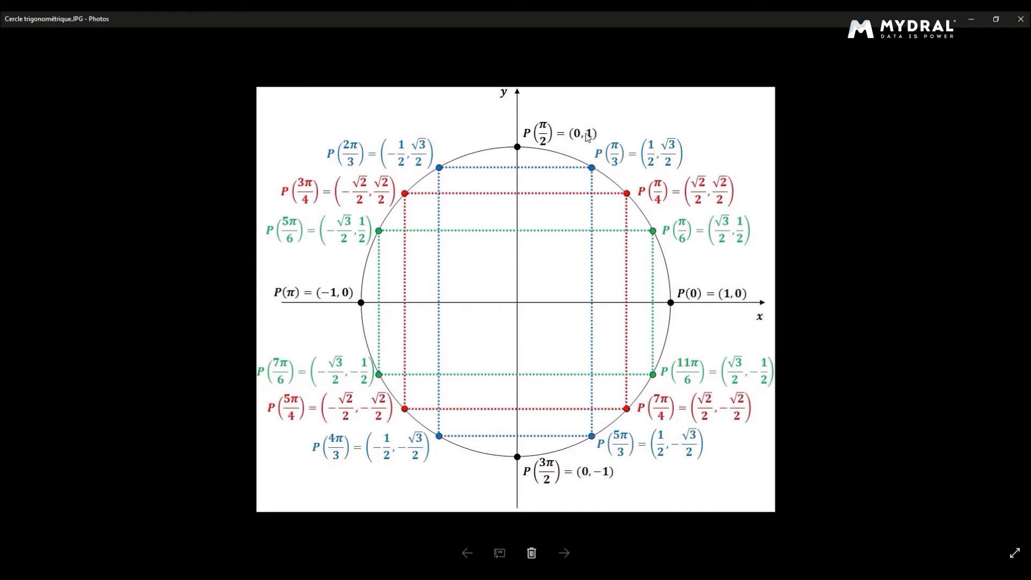
pyautogui.hotkey('alt', 'Tab')
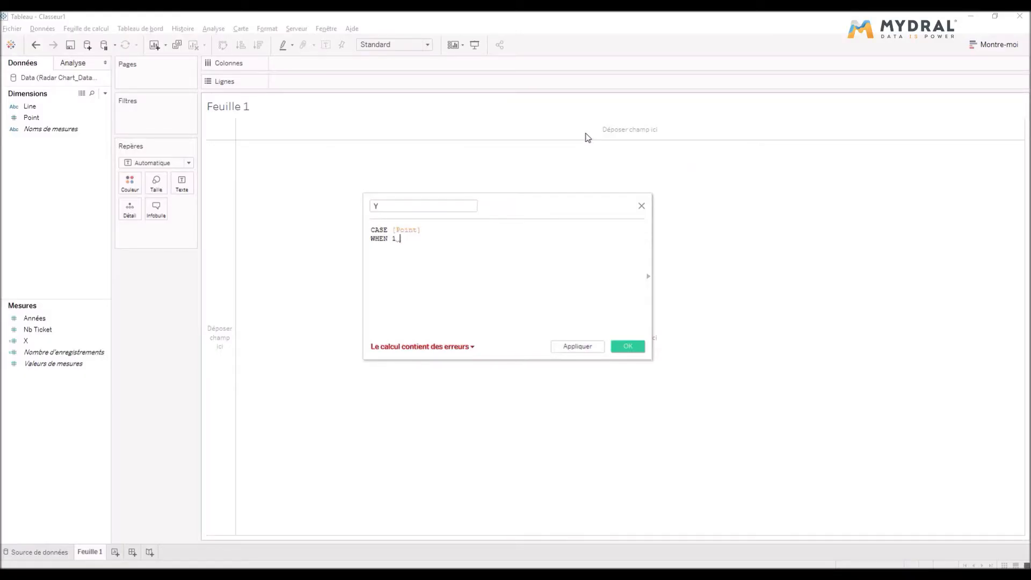
pyautogui.write('THEN 1')
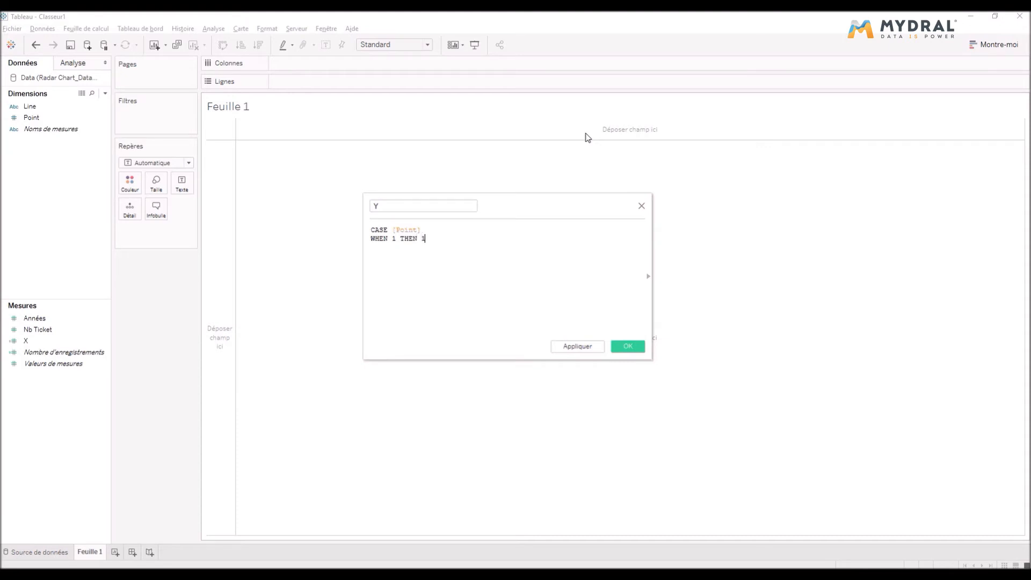
pyautogui.write('*[N')
pyautogui.press('Return')
# Step: Add the branch WHEN 2 THEN (1/2)*[Nb Ticket] to the Y formula, checking the coordinate on the trigonometric circle image in Photos
pyautogui.press('Return')
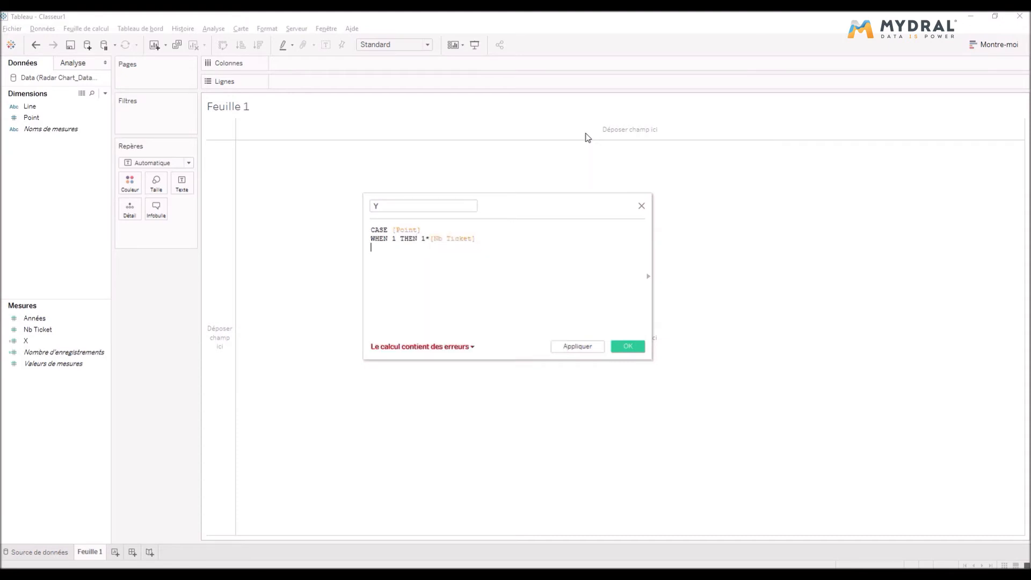
pyautogui.write('WHEN 2 THEN')
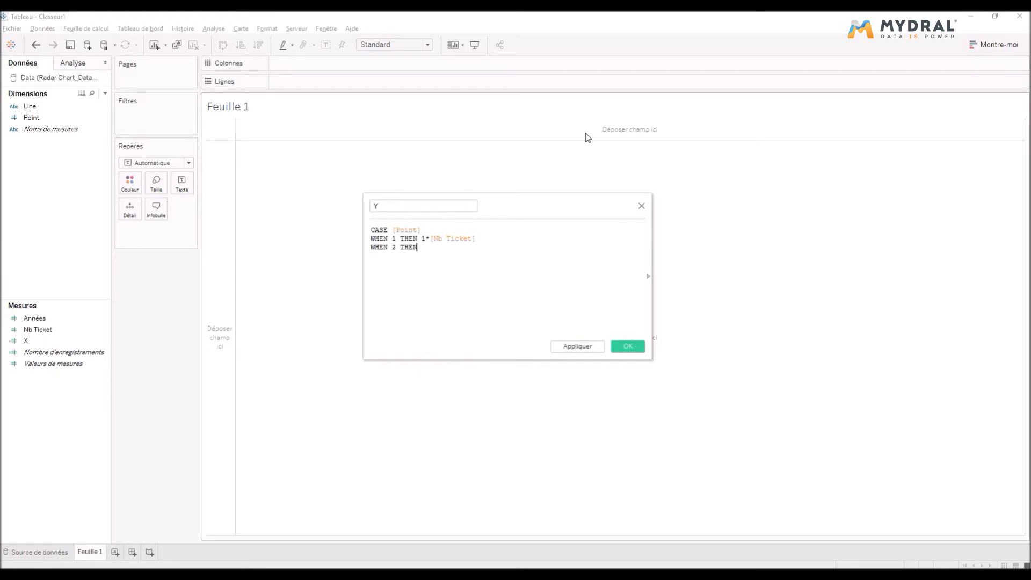
pyautogui.hotkey('alt', 'Tab')
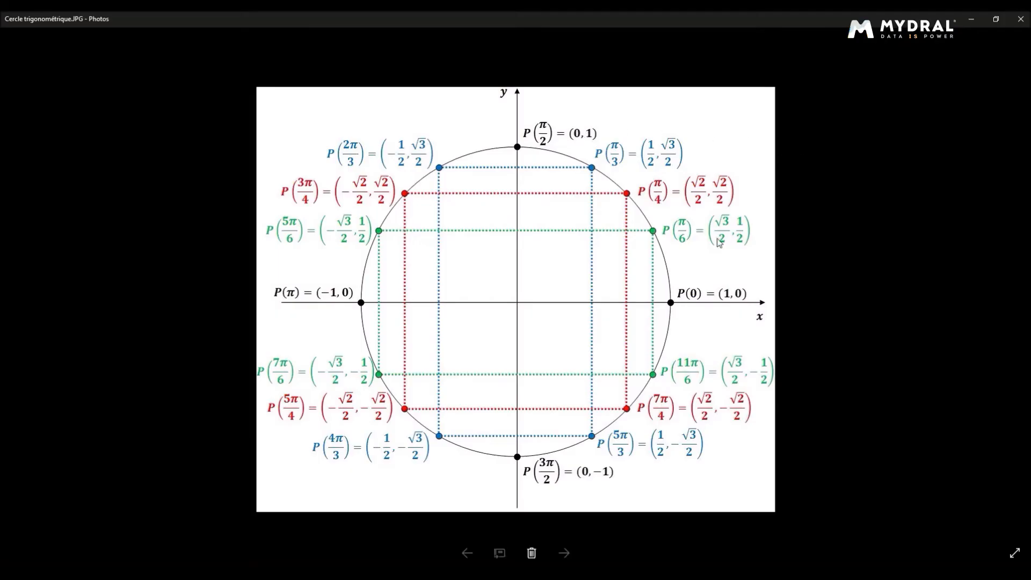
pyautogui.hotkey('alt', 'Tab')
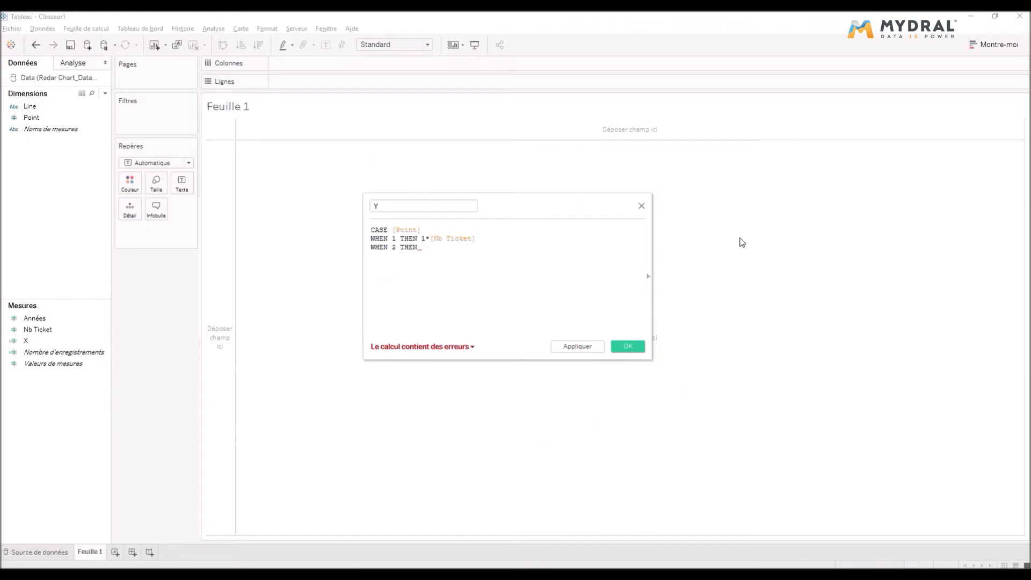
pyautogui.write('1/2')
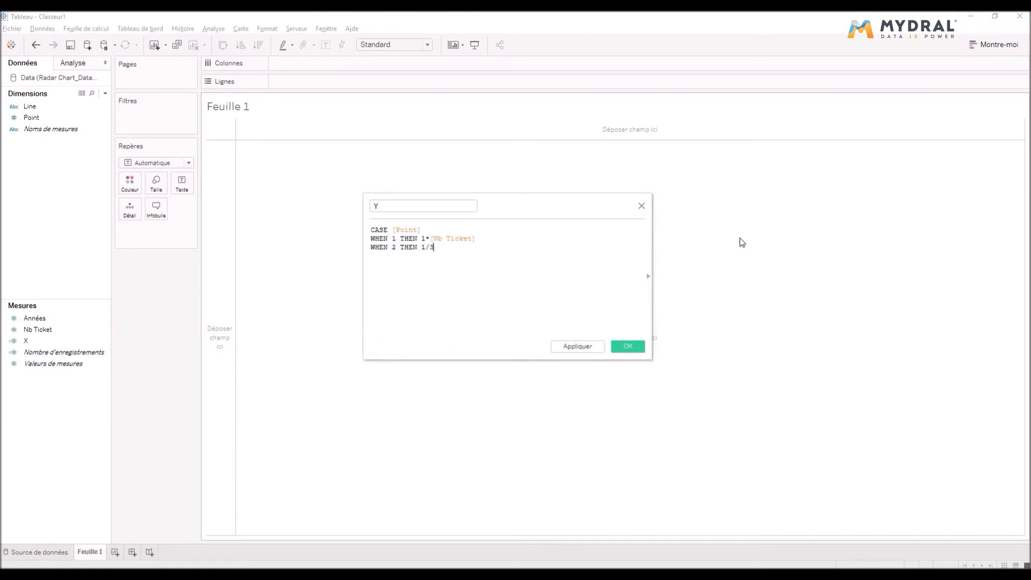
pyautogui.write(')(*[Nb Ticket]WHEN ')
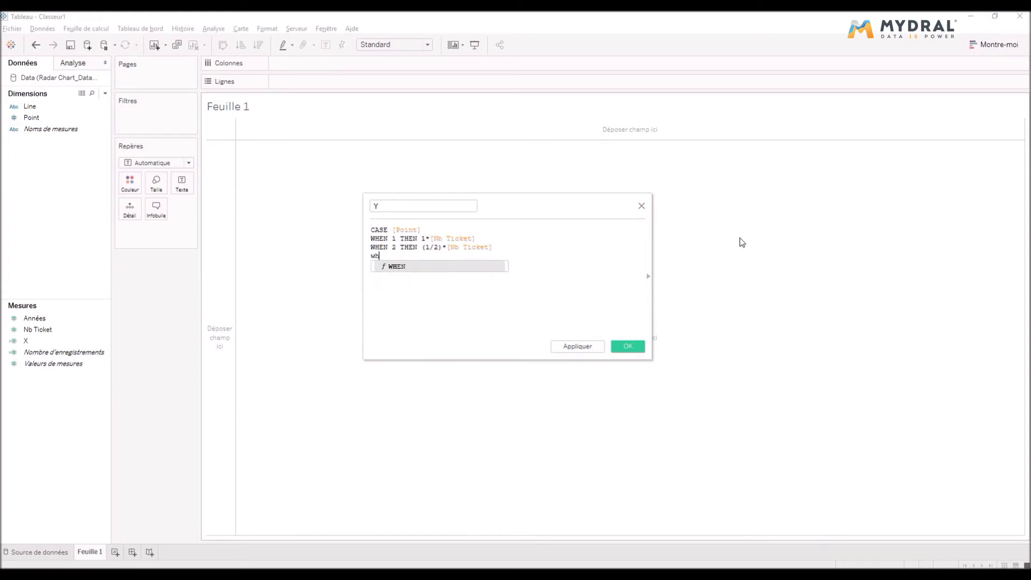
# Step: Consult the trigonometric circle in Photos, add WHEN 3 THEN (-1/2)*[Nb Ticket] to the Y formula and begin the branch WHEN 4 THEN
pyautogui.write('3 THEN')
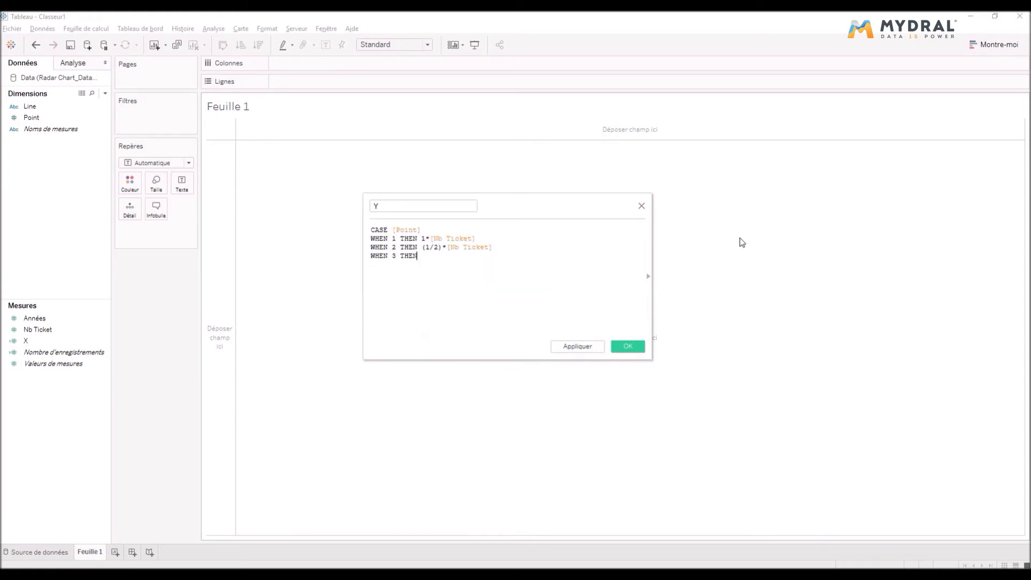
pyautogui.write(' (')
pyautogui.hotkey('alt', 'Tab')
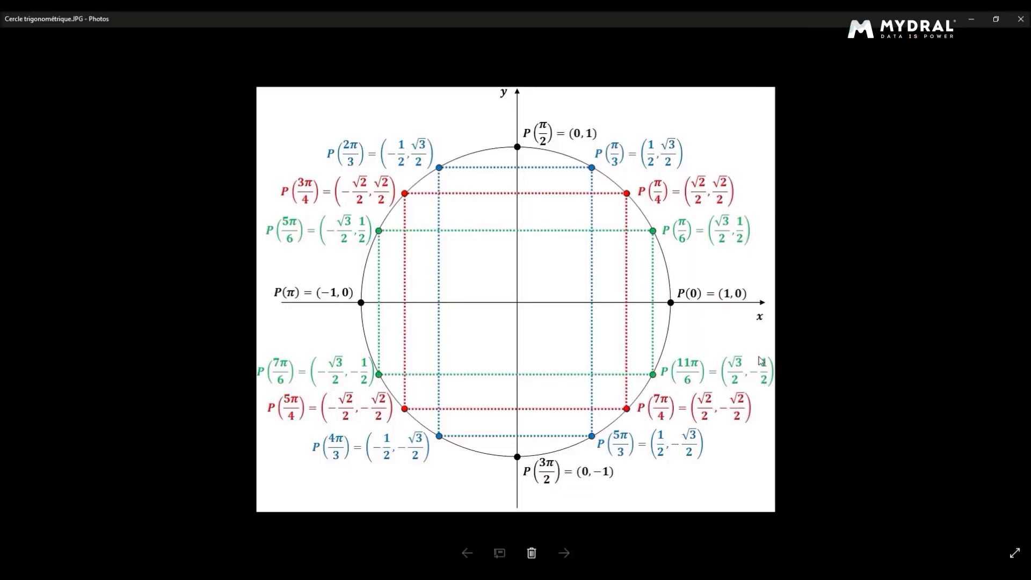
pyautogui.hotkey('alt', 'Tab')
pyautogui.write('-1/2')
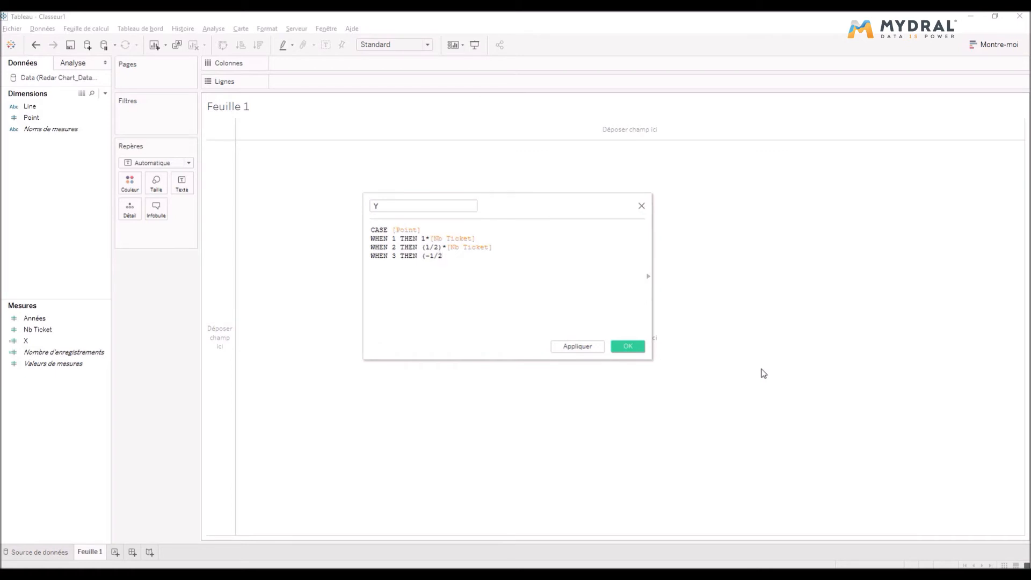
pyautogui.write(')*[Nb Ticket]WHEN 4THEN')
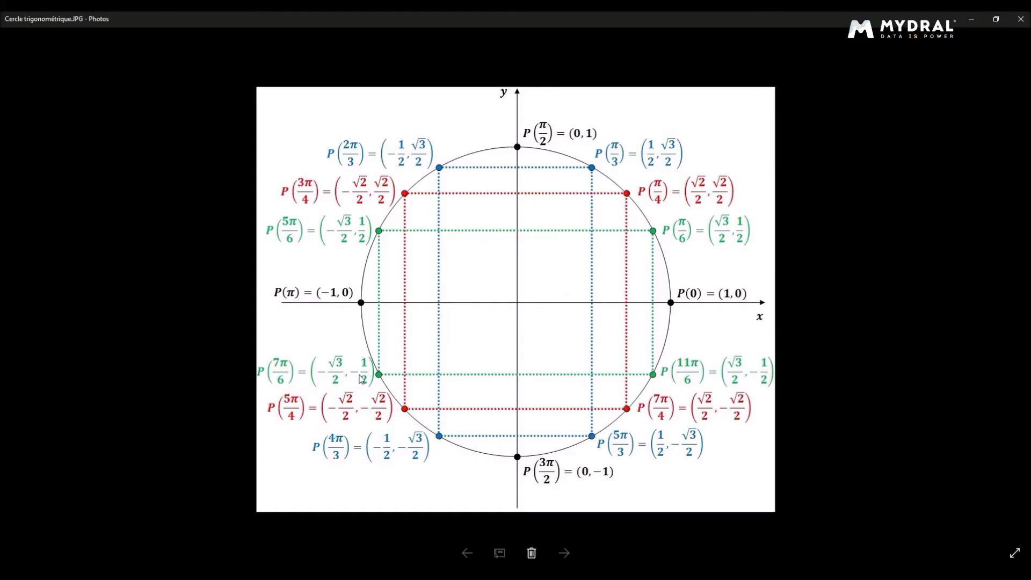
# Step: Complete the WHEN 4 branch of the Y formula by copying the expression (-1/2)*[Nb Ticket] from the WHEN 3 branch
pyautogui.hotkey('alt', 'Tab')
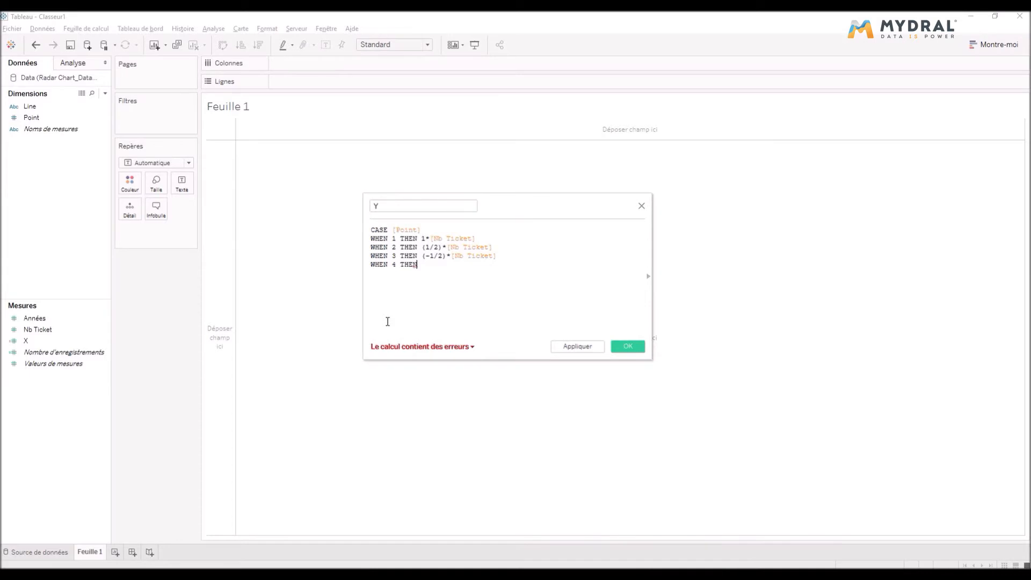
pyautogui.hotkey('shift', 'Right')
pyautogui.hotkey('shift', 'Right')
pyautogui.hotkey('shift', 'Right')
pyautogui.hotkey('shift', 'Right')
pyautogui.hotkey('shift', 'Right')
pyautogui.hotkey('shift', 'Right')
pyautogui.hotkey('shift', 'Right')
pyautogui.hotkey('shift', 'Right')
pyautogui.hotkey('shift', 'Right')
pyautogui.hotkey('shift', 'Right')
pyautogui.hotkey('shift', 'Right')
pyautogui.hotkey('shift', 'Right')
pyautogui.hotkey('shift', 'Right')
pyautogui.hotkey('shift', 'Right')
pyautogui.hotkey('shift', 'Right')
pyautogui.hotkey('shift', 'Right')
pyautogui.hotkey('shift', 'Right')
pyautogui.hotkey('shift', 'Right')
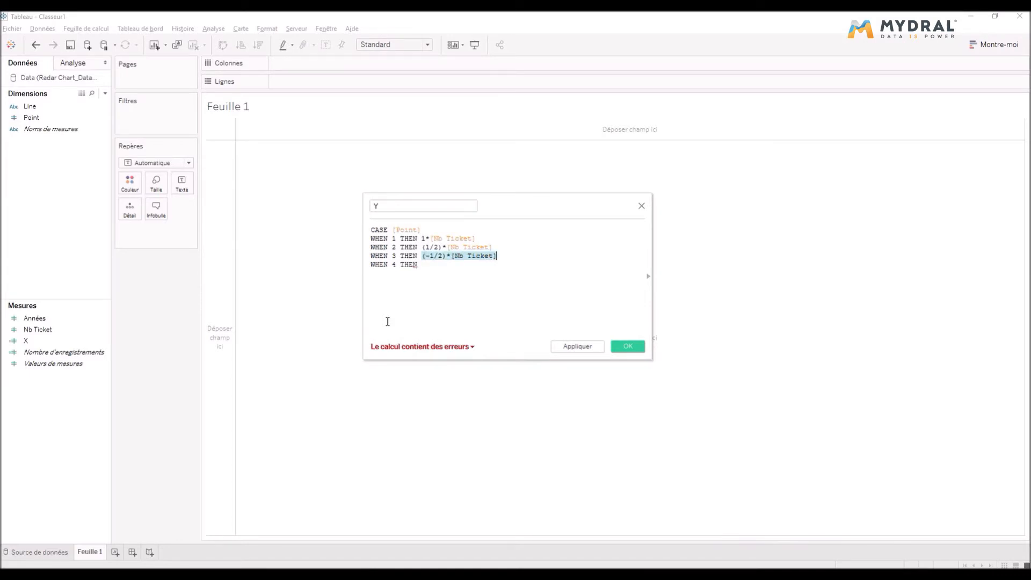
pyautogui.hotkey('ctrl', 'c')
pyautogui.press('Down')
pyautogui.hotkey('ctrl', 'v')
pyautogui.press('Return')
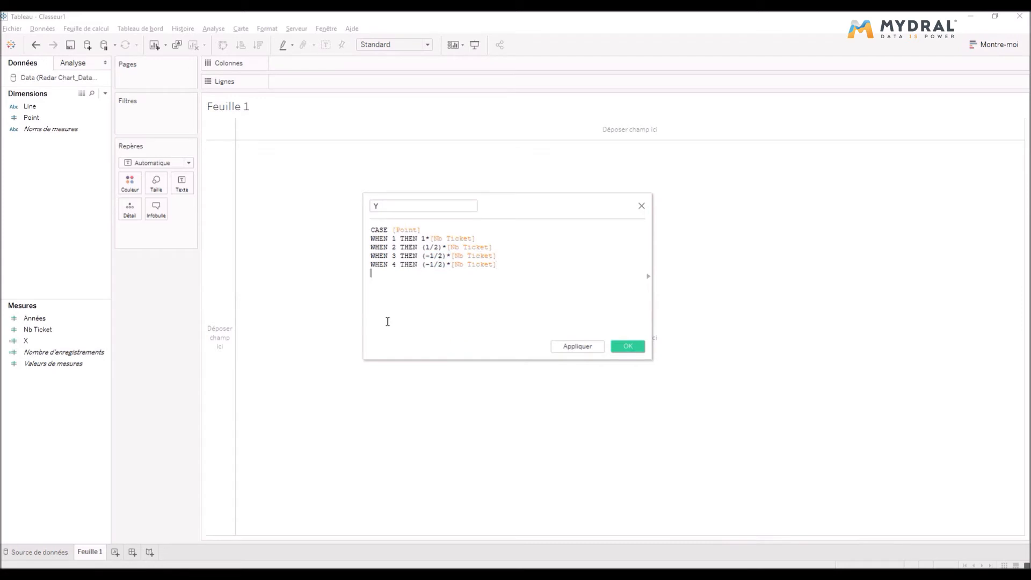
# Step: Add the branch WHEN 5 THEN (1/2)*[Nb Ticket] to the Y formula after checking the y coordinate on the circle image in Photos
pyautogui.write('WHEN 5 tHEN')
pyautogui.hotkey('alt', 'Tab')
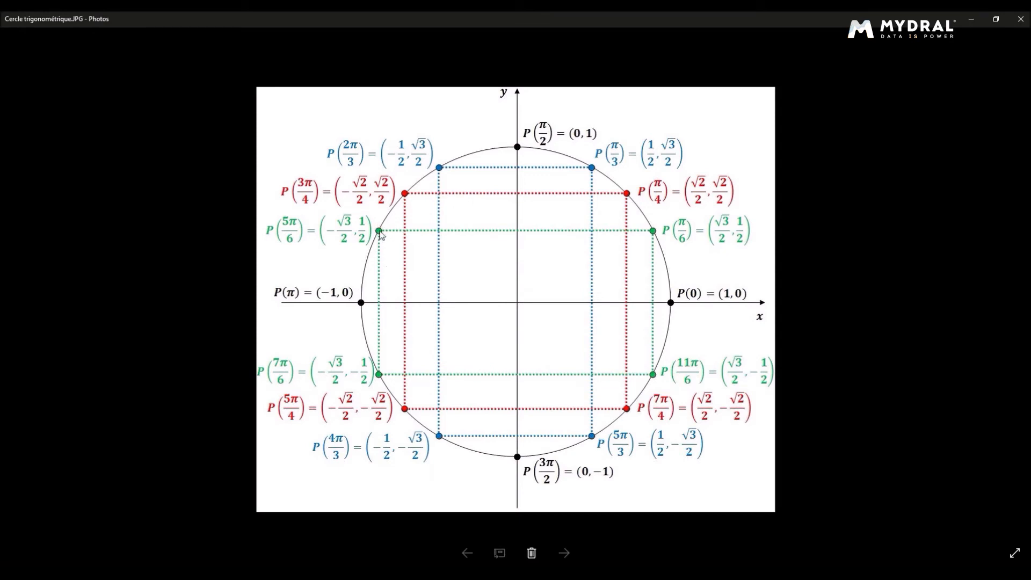
pyautogui.hotkey('alt', 'Tab')
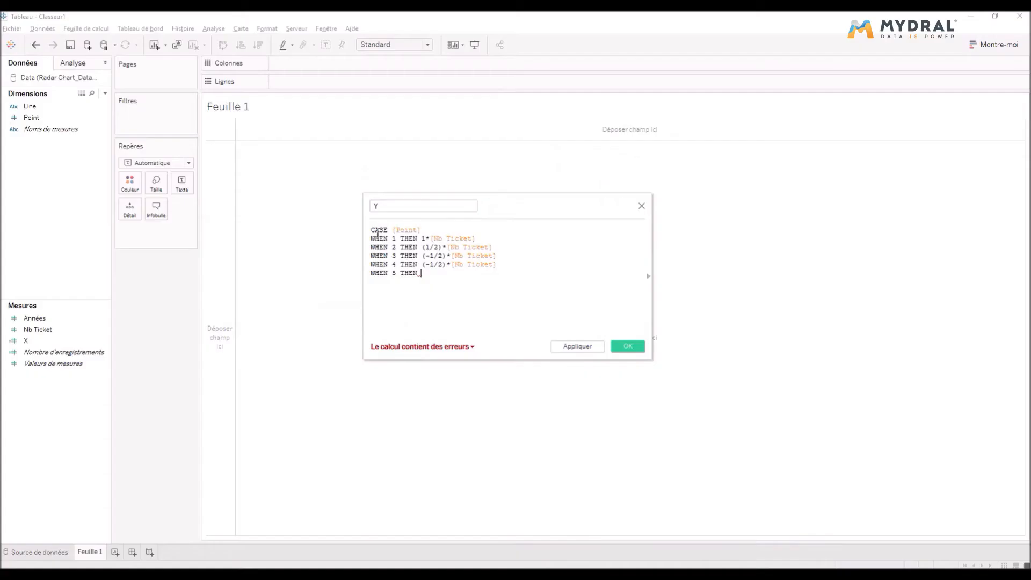
pyautogui.write('(')
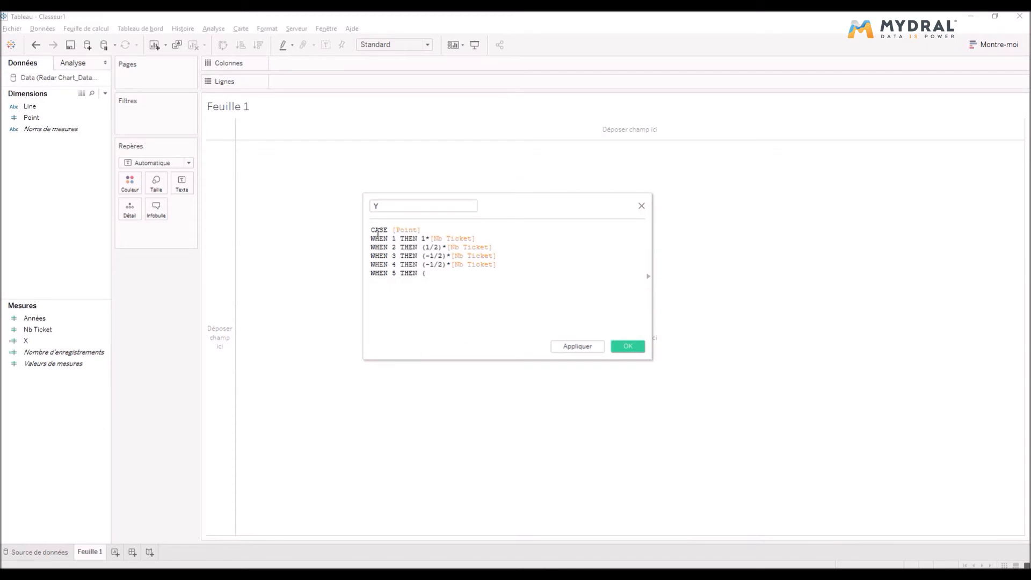
pyautogui.write('1/2')
pyautogui.write(')')
pyautogui.write('*[N')
pyautogui.press('Return')
# Step: Add the branch WHEN 6 THEN 1*[Nb Ticket] to the Y formula
pyautogui.write('WHEN')
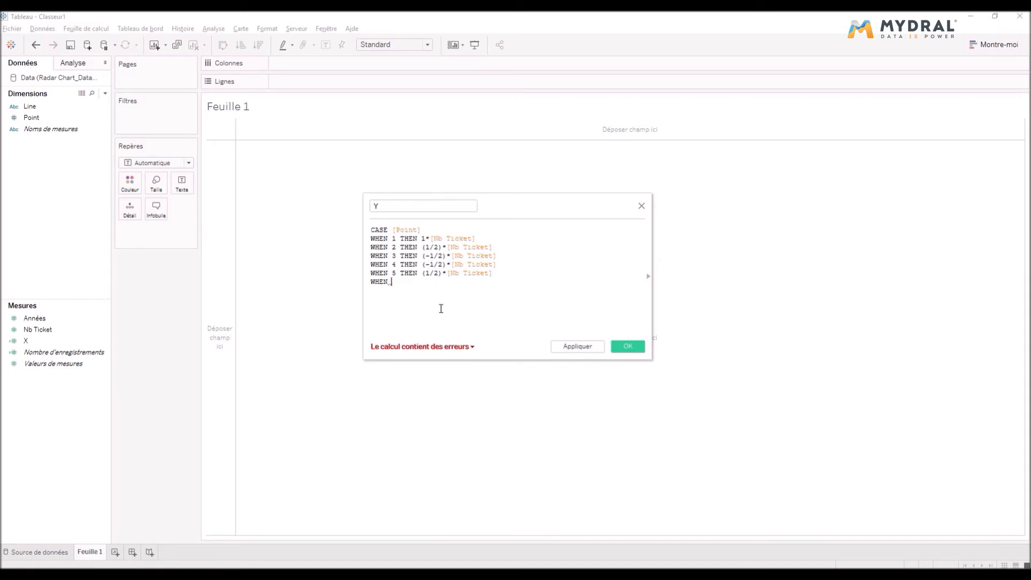
pyautogui.write('1 THEN')
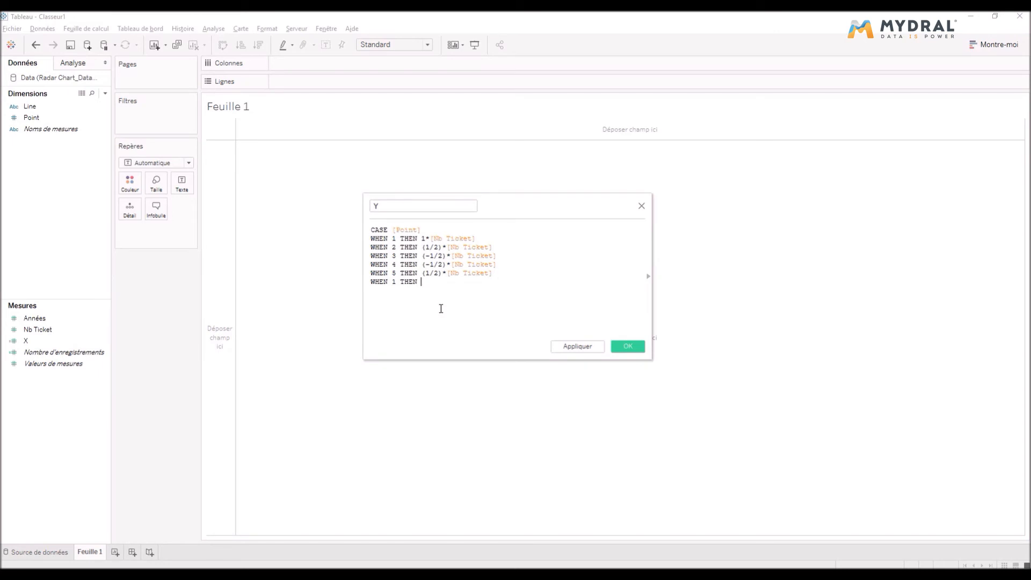
pyautogui.write(' 1*[Nb Ticket]')
pyautogui.press('Return')
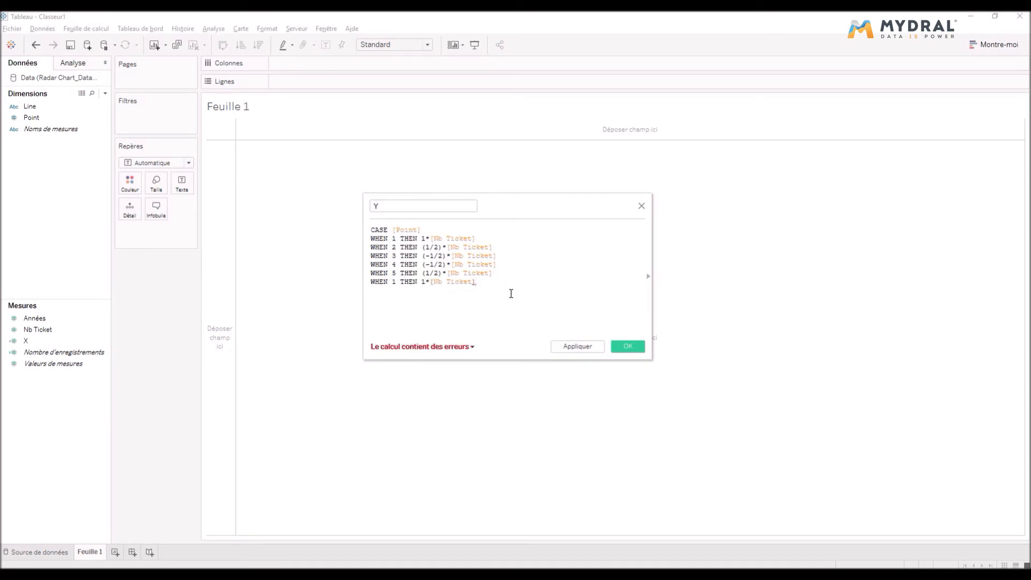
pyautogui.press('Left')
pyautogui.press('Left')
pyautogui.press('BackSpace')
pyautogui.write('6')
# Step: Close the CASE expression with END, apply the calculated field Y and close its editor
pyautogui.click(507, 285)
pyautogui.press('Return')
pyautogui.write('END')
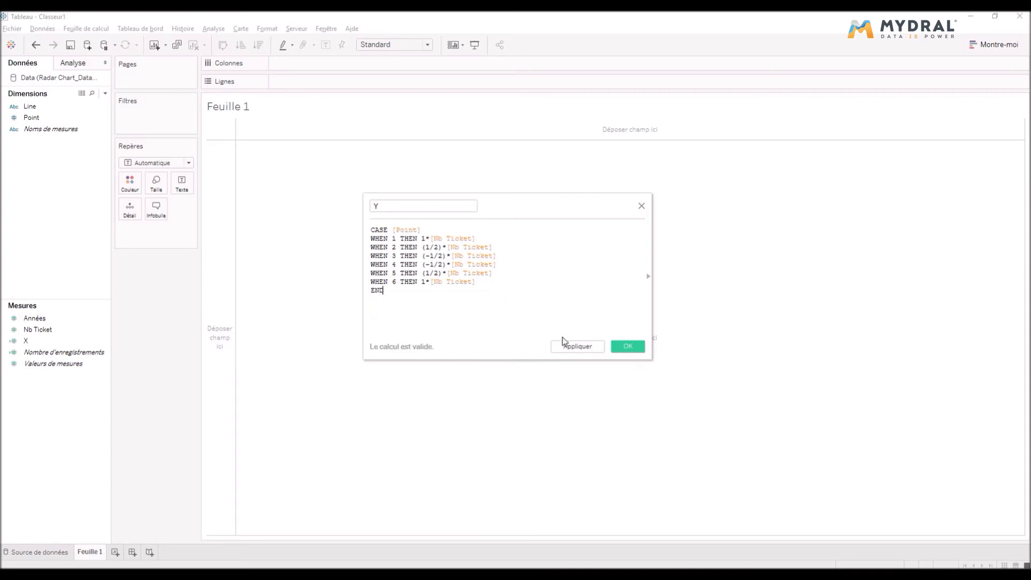
pyautogui.click(570, 349)
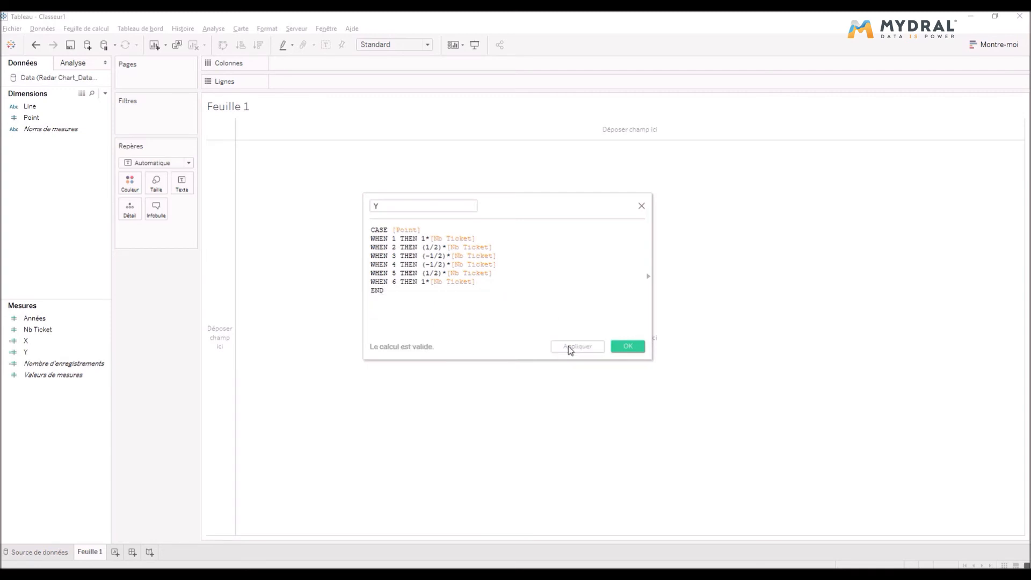
pyautogui.click(628, 346)
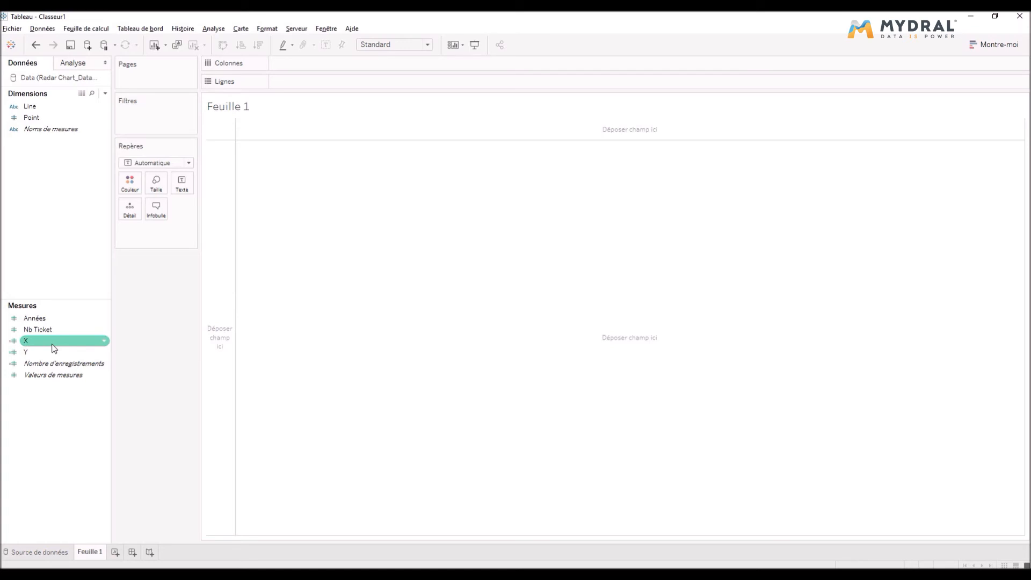
# Step: Plot the calculated field X on the columns and Y on the rows of Feuille 1
pyautogui.moveTo(54, 348)
pyautogui.mouseDown()
pyautogui.moveTo(163, 286)
pyautogui.moveTo(284, 168)
pyautogui.moveTo(343, 66)
pyautogui.moveTo(325, 66)
pyautogui.mouseUp()
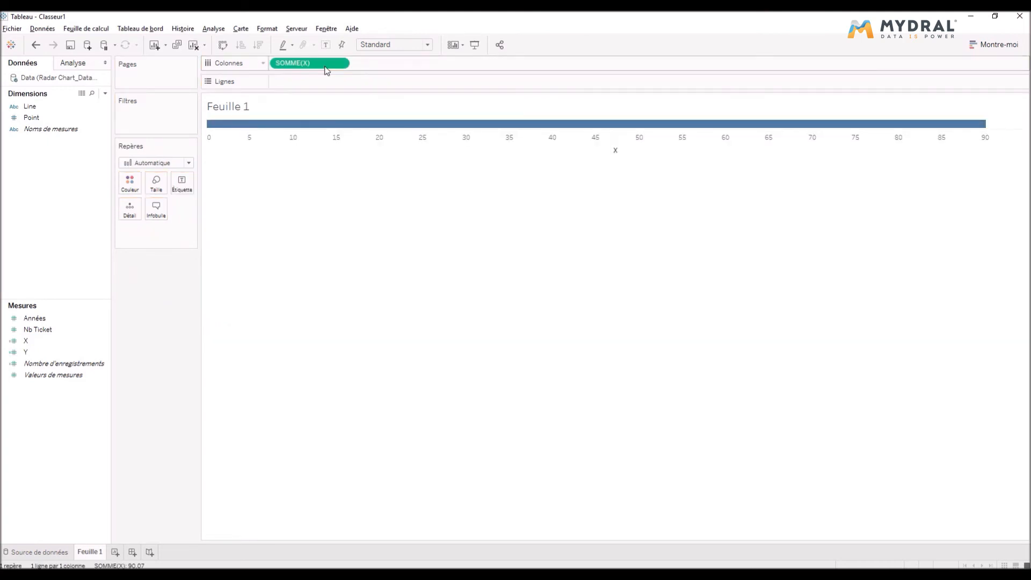
pyautogui.moveTo(75, 352)
pyautogui.mouseDown()
pyautogui.moveTo(343, 94)
pyautogui.moveTo(326, 88)
pyautogui.mouseUp()
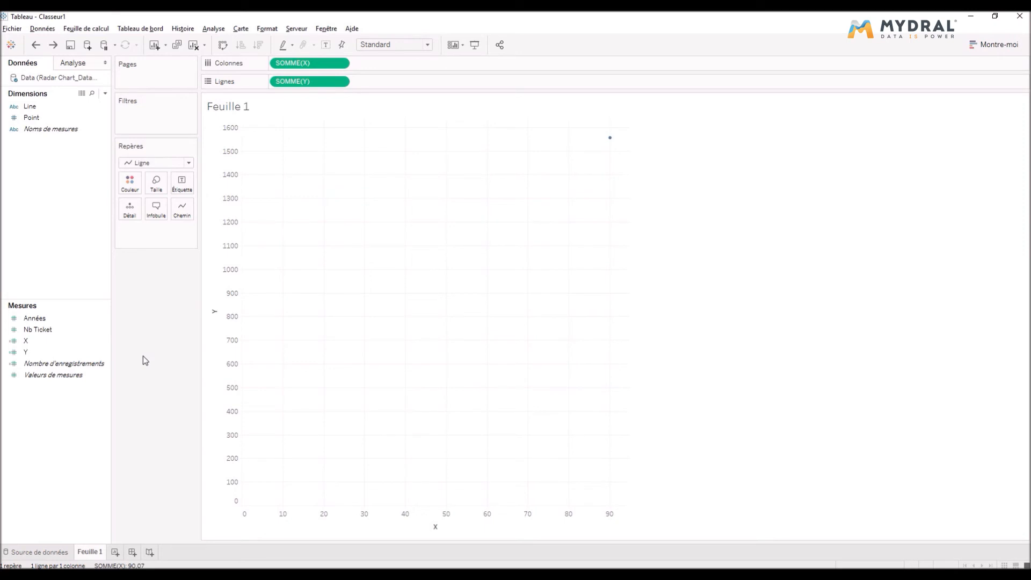
# Step: Connect the marks in order with Point as the line path, and colour the lines by the Line dimension
pyautogui.click(34, 119)
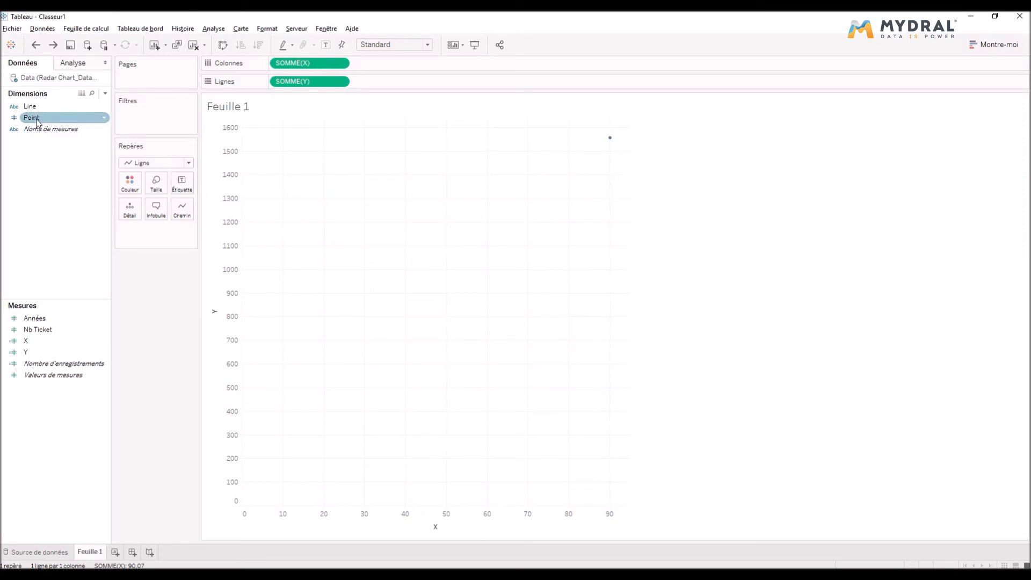
pyautogui.moveTo(47, 120); pyautogui.dragTo(182, 214)
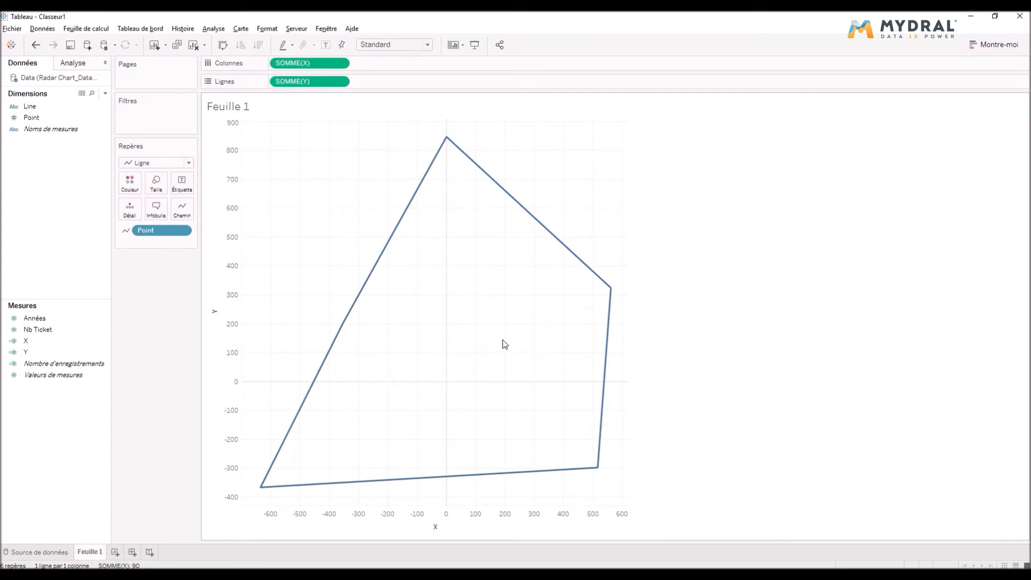
pyautogui.click(34, 129)
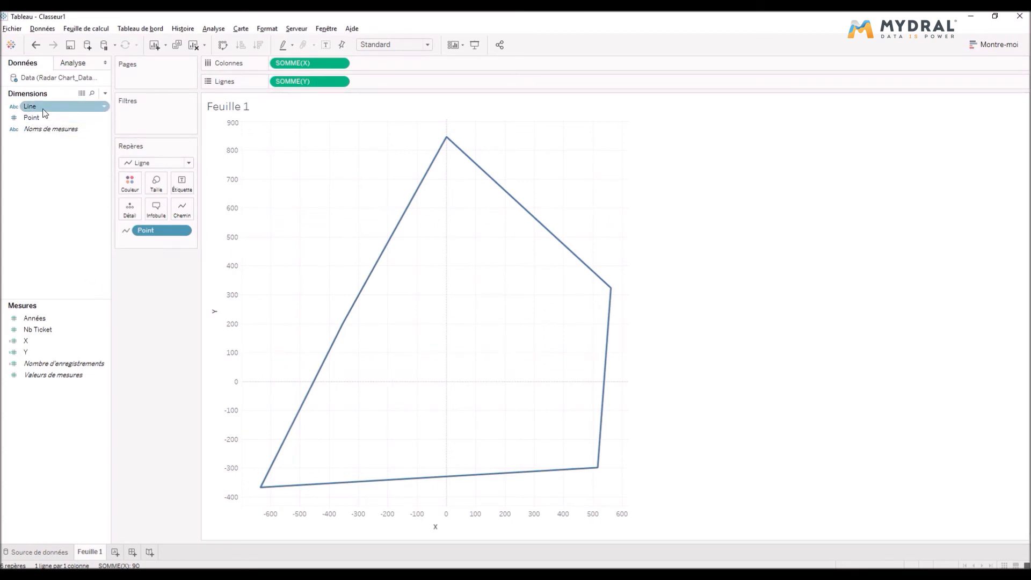
pyautogui.moveTo(47, 108); pyautogui.dragTo(130, 186)
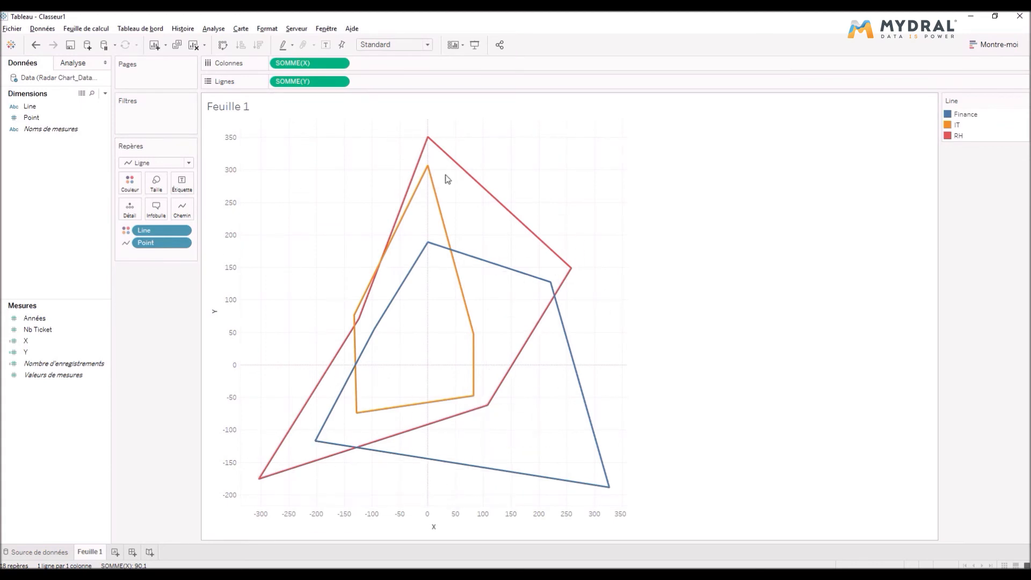
# Step: Inspect the vertices of the RH line and label the chart's points with Nb Ticket
pyautogui.moveTo(468, 183)
pyautogui.moveTo(517, 276)
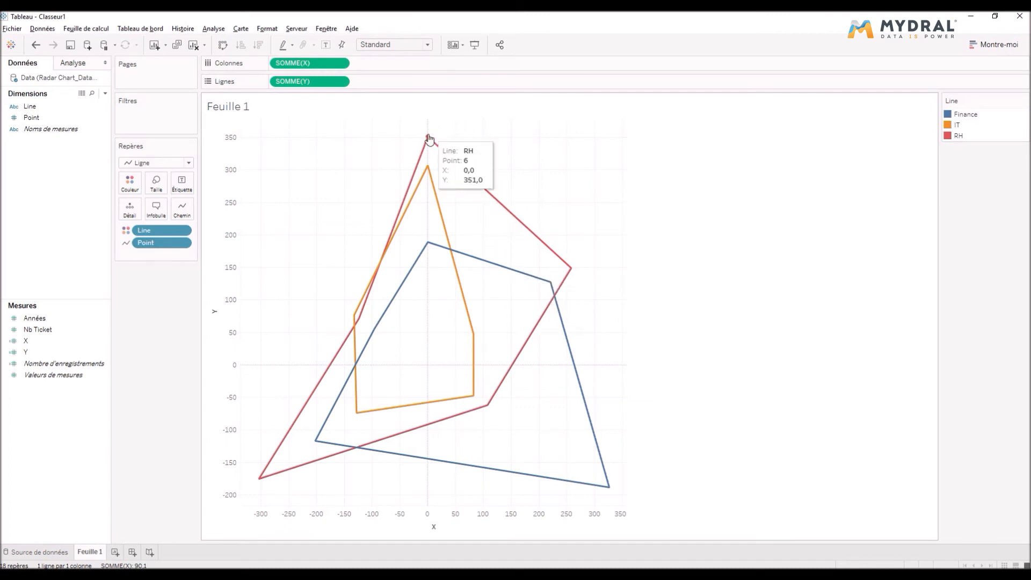
pyautogui.moveTo(573, 275)
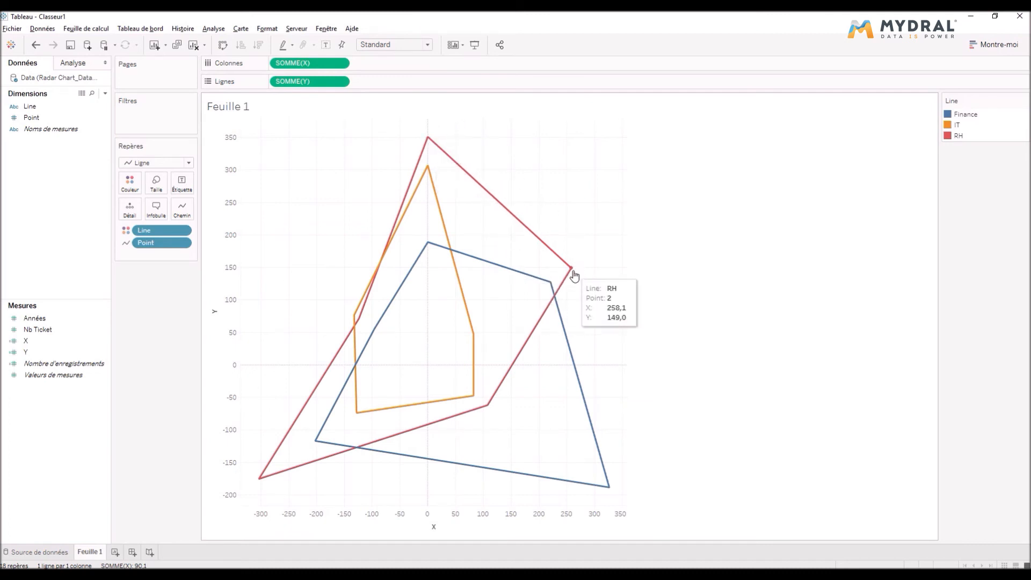
pyautogui.moveTo(491, 412)
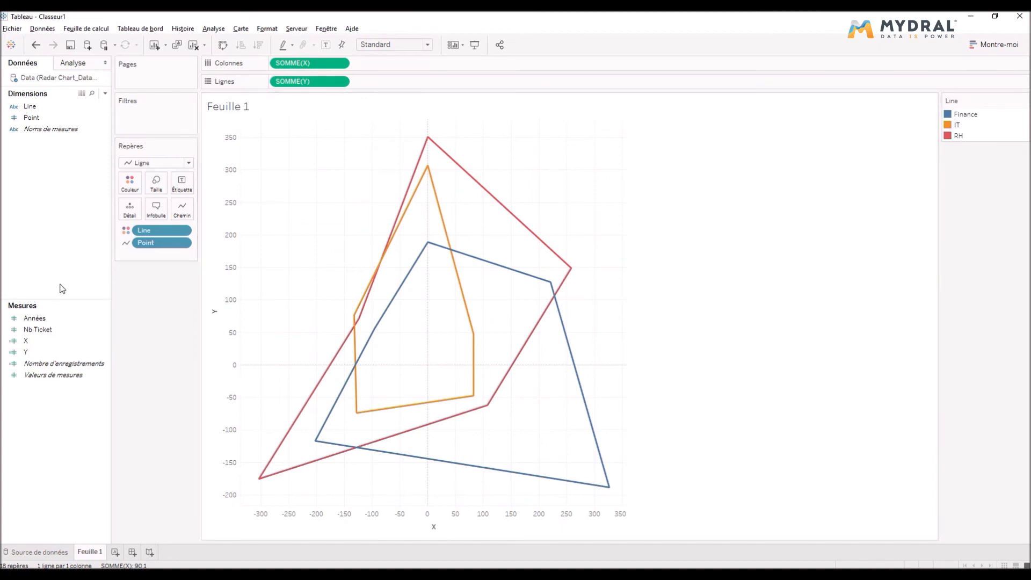
pyautogui.moveTo(43, 333); pyautogui.dragTo(181, 186)
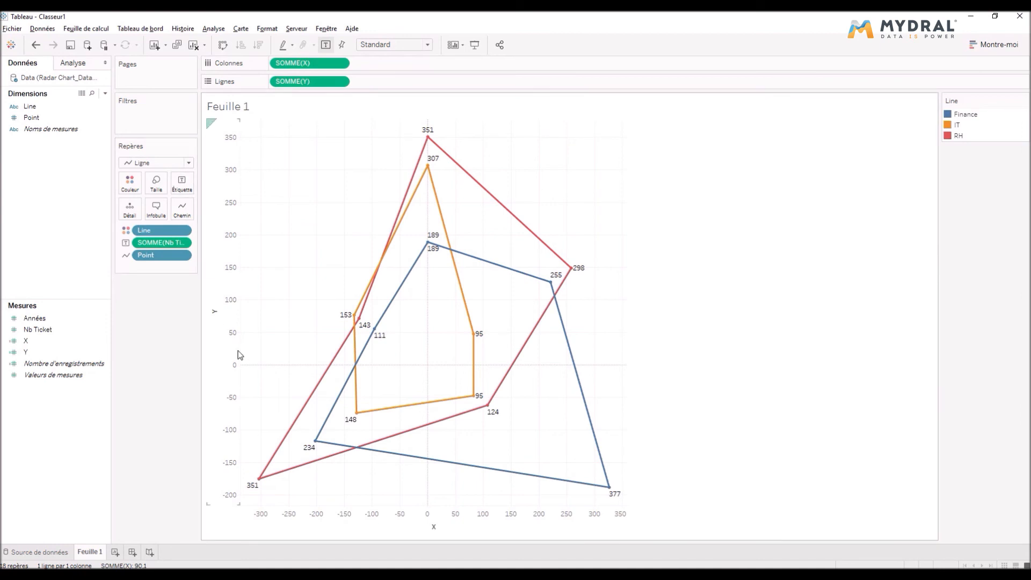
# Step: Add a reference line to the X axis, spanning the entire table (Table entière) and drawn with a fine dotted line style
pyautogui.rightClick(417, 523)
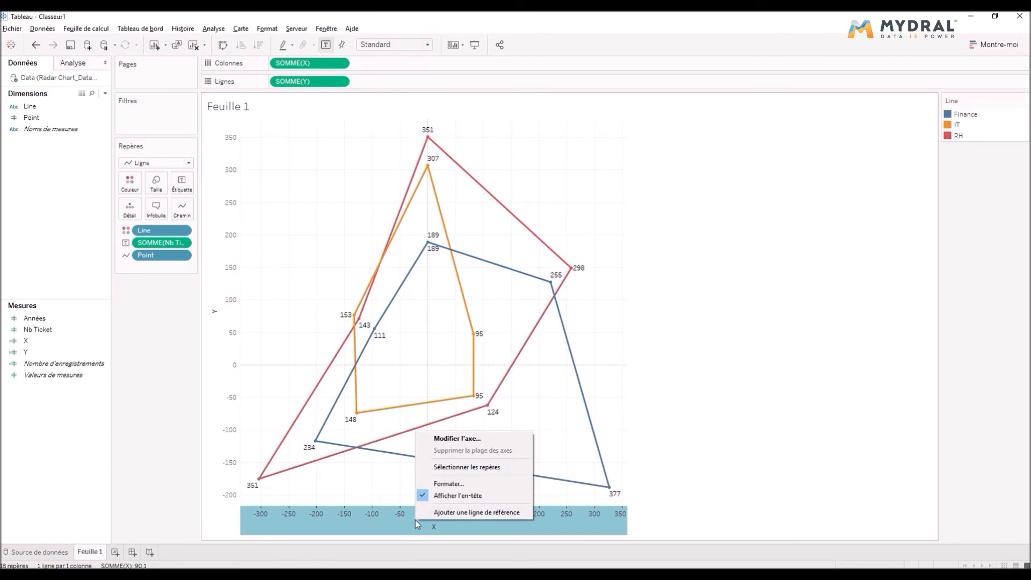
pyautogui.click(461, 513)
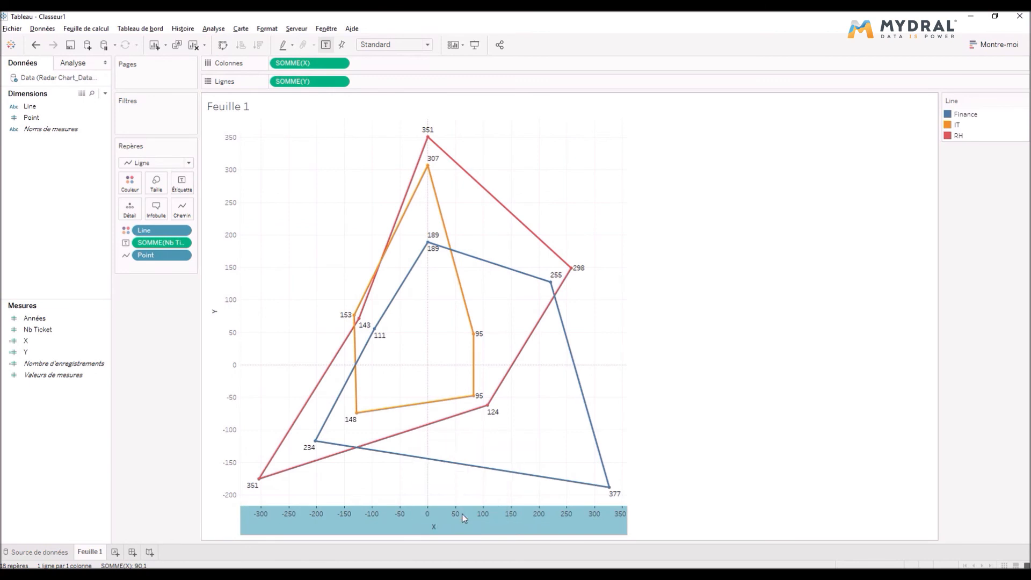
pyautogui.click(407, 232)
pyautogui.click(508, 295)
pyautogui.click(473, 304)
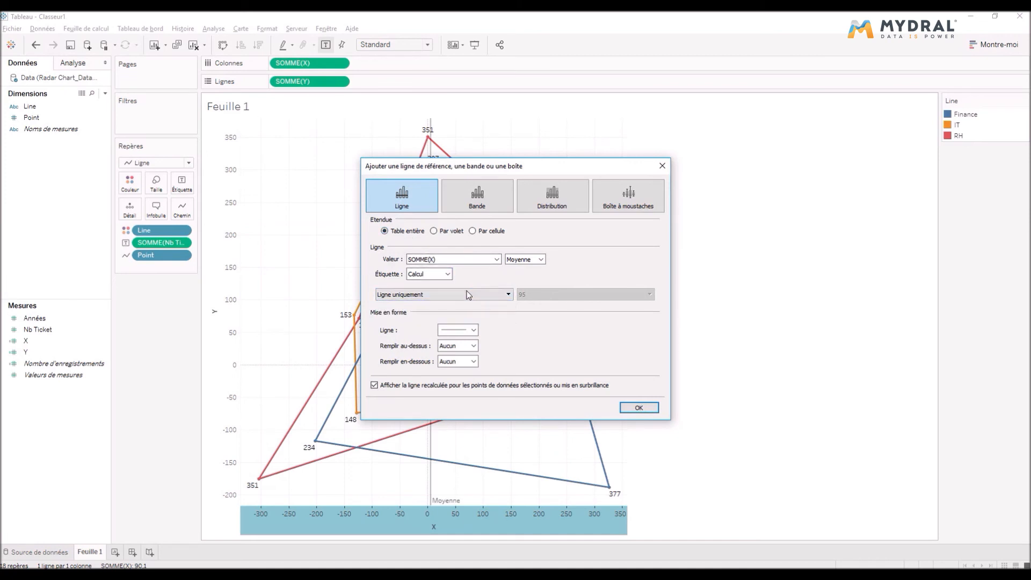
pyautogui.click(474, 331)
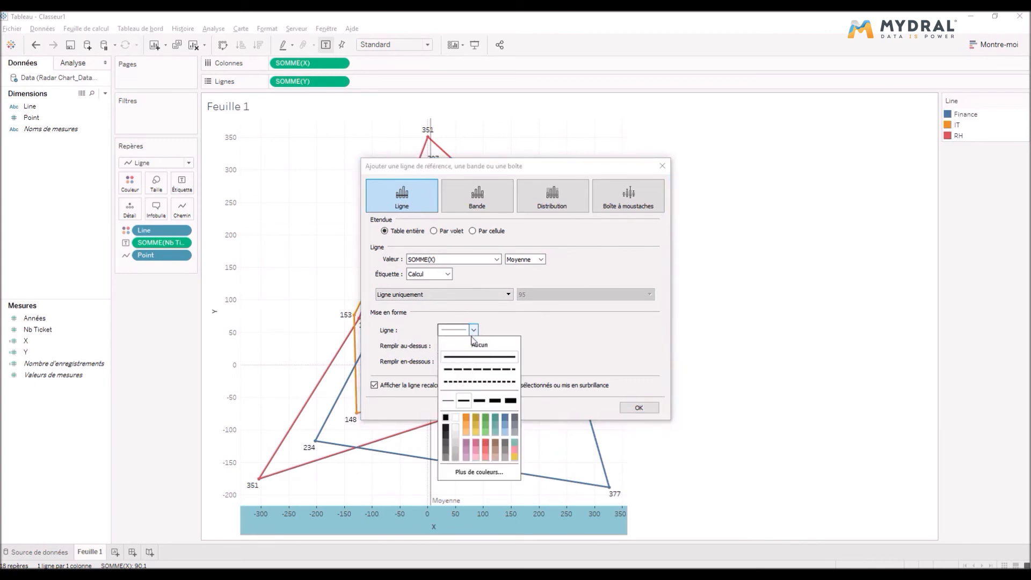
pyautogui.click(496, 382)
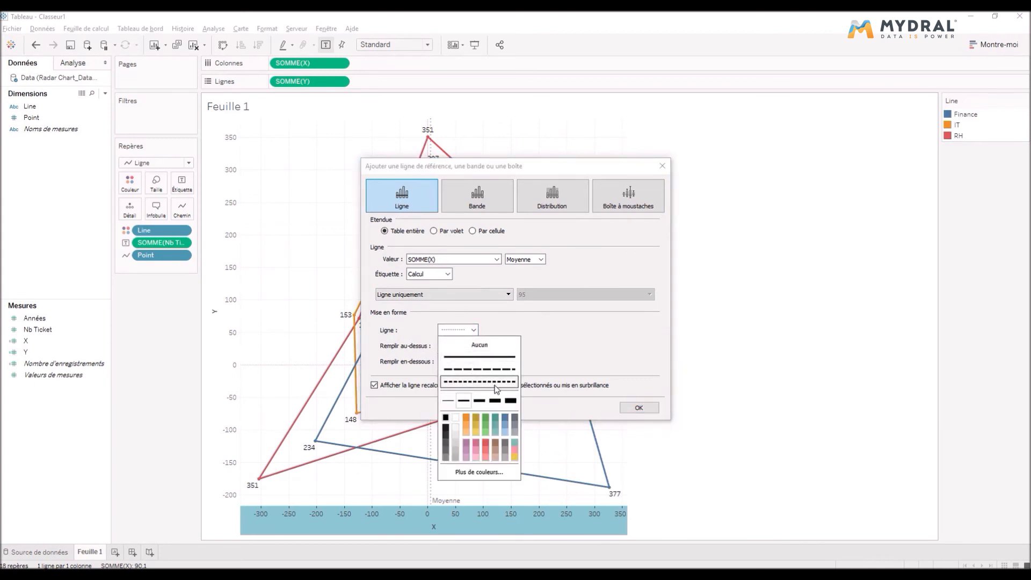
pyautogui.click(535, 241)
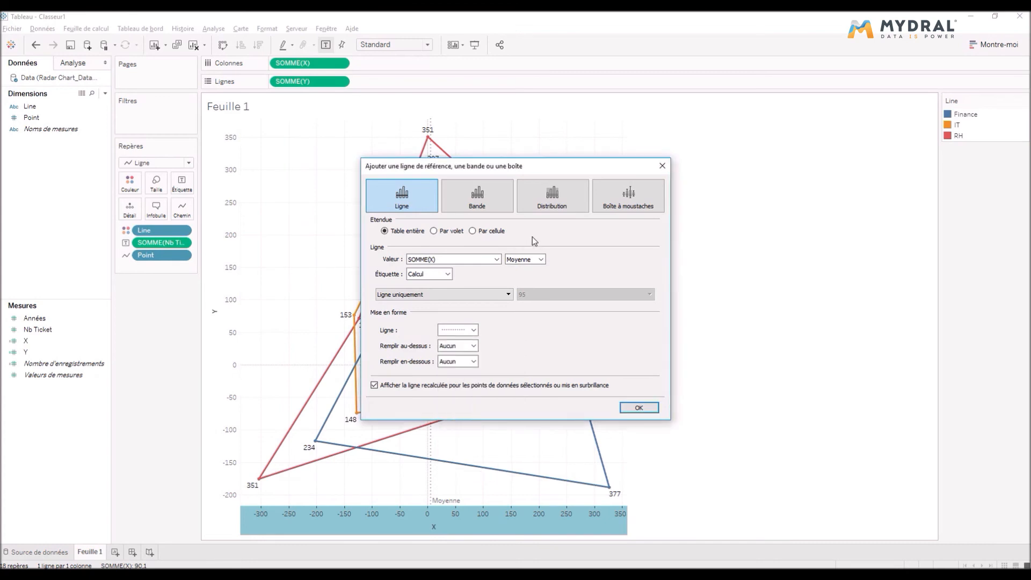
# Step: Set the X-axis reference line's value to a new parameter with a current value of 0 and apply the line
pyautogui.click(498, 259)
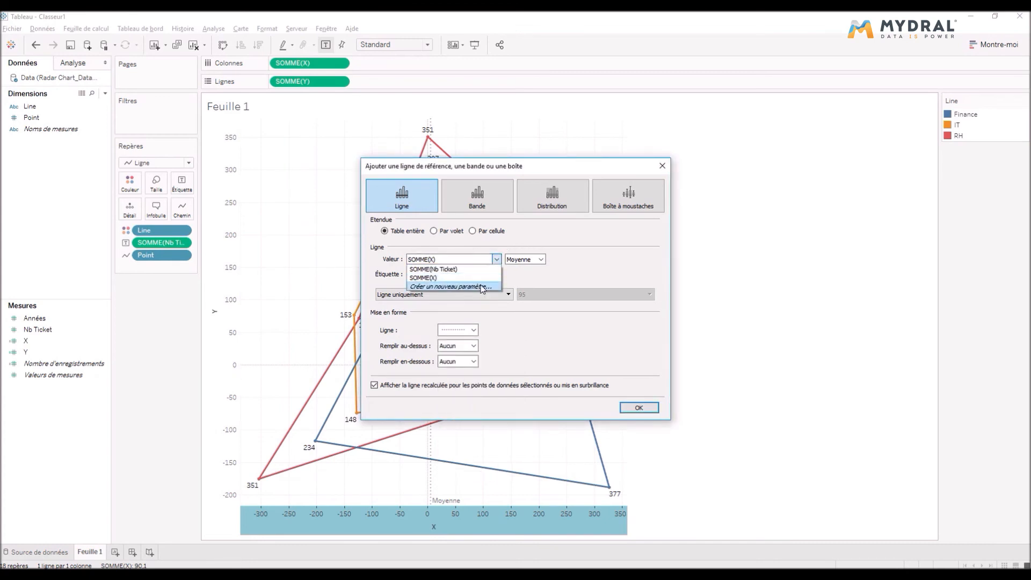
pyautogui.click(460, 288)
pyautogui.press('Tab')
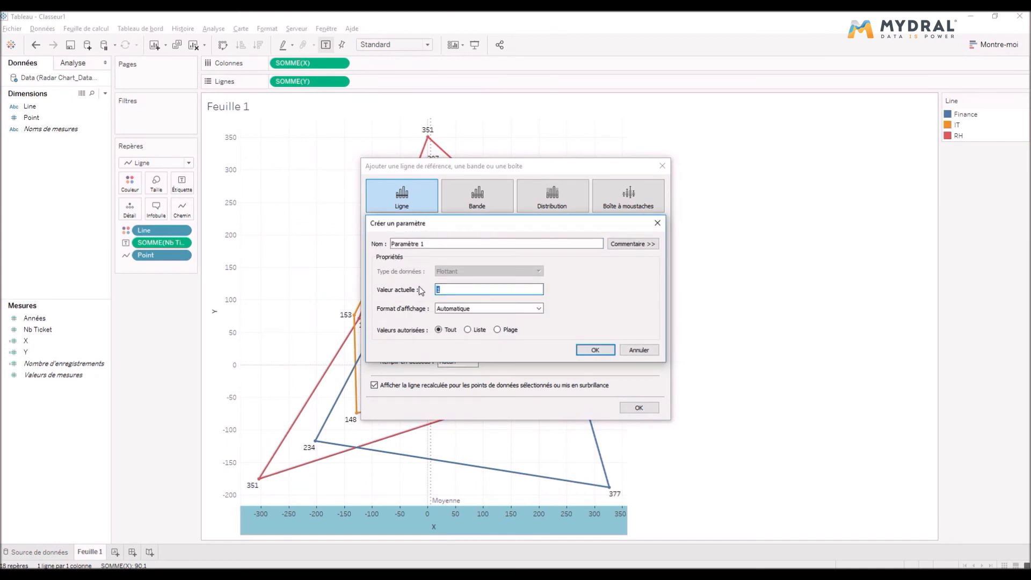
pyautogui.write('0')
pyautogui.click(595, 350)
pyautogui.click(645, 408)
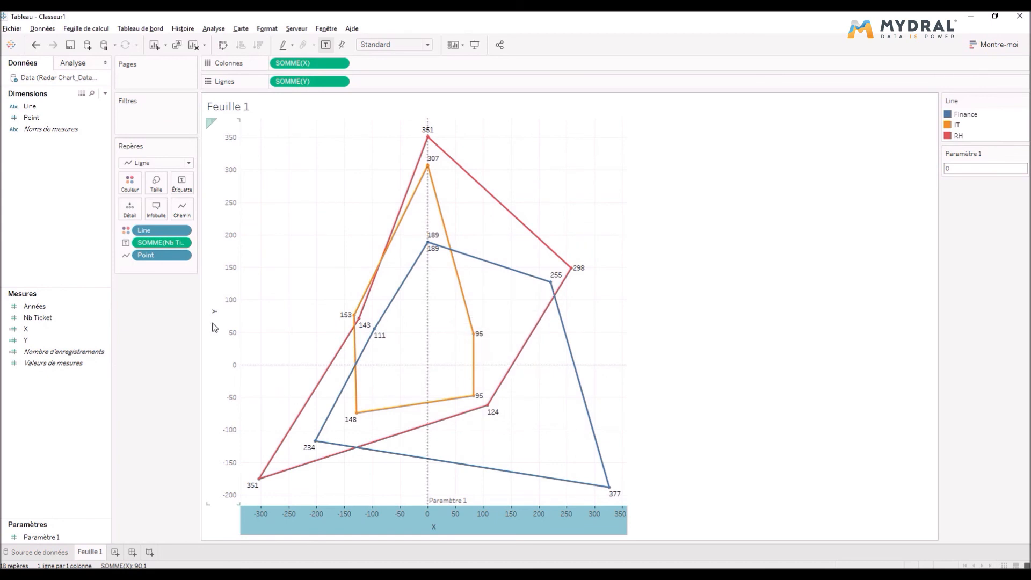
# Step: Add a reference line to the Y axis whose value is a new parameter with a current value of 0
pyautogui.rightClick(214, 327)
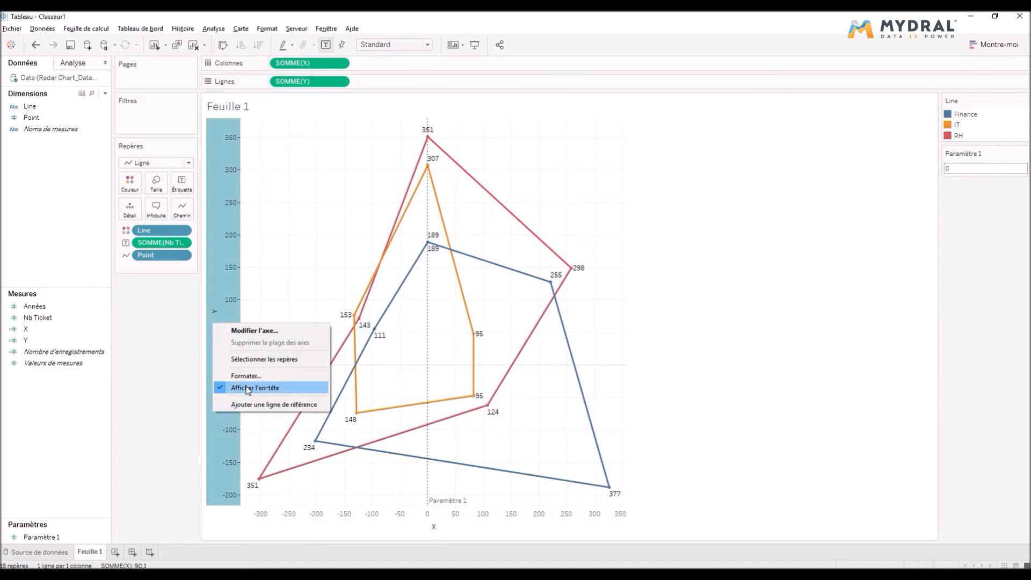
pyautogui.click(251, 404)
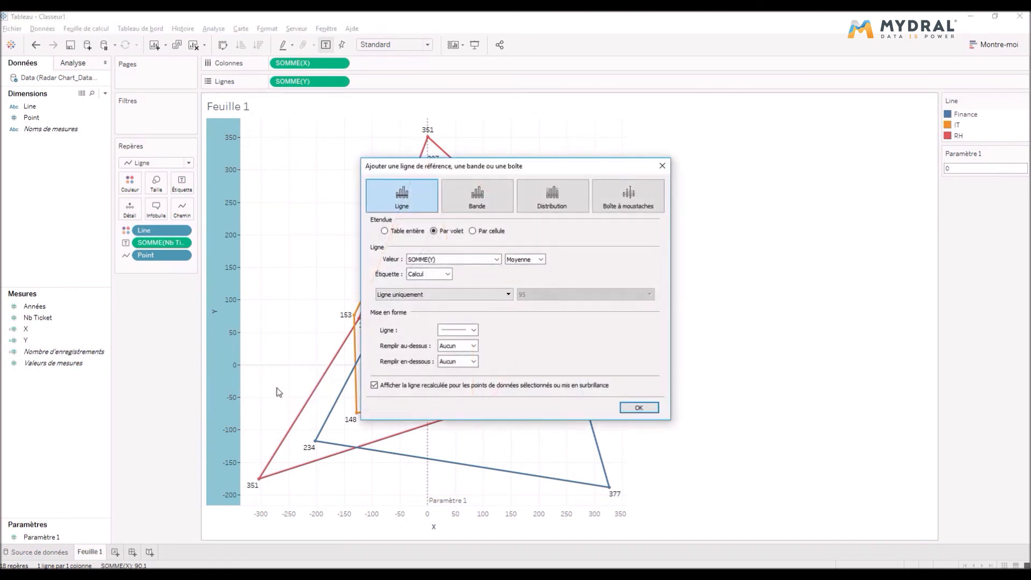
pyautogui.click(458, 262)
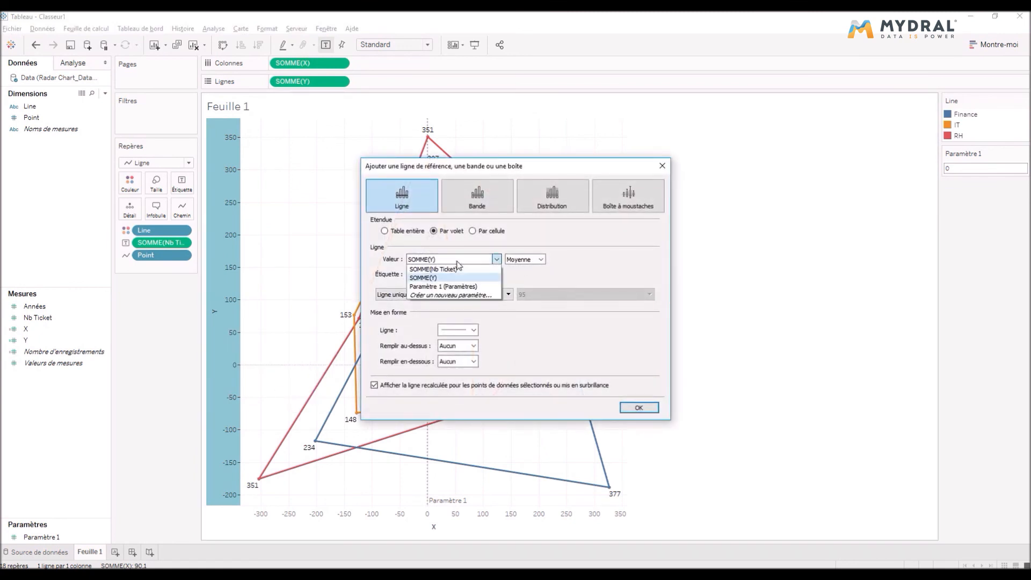
pyautogui.click(453, 295)
pyautogui.click(456, 289)
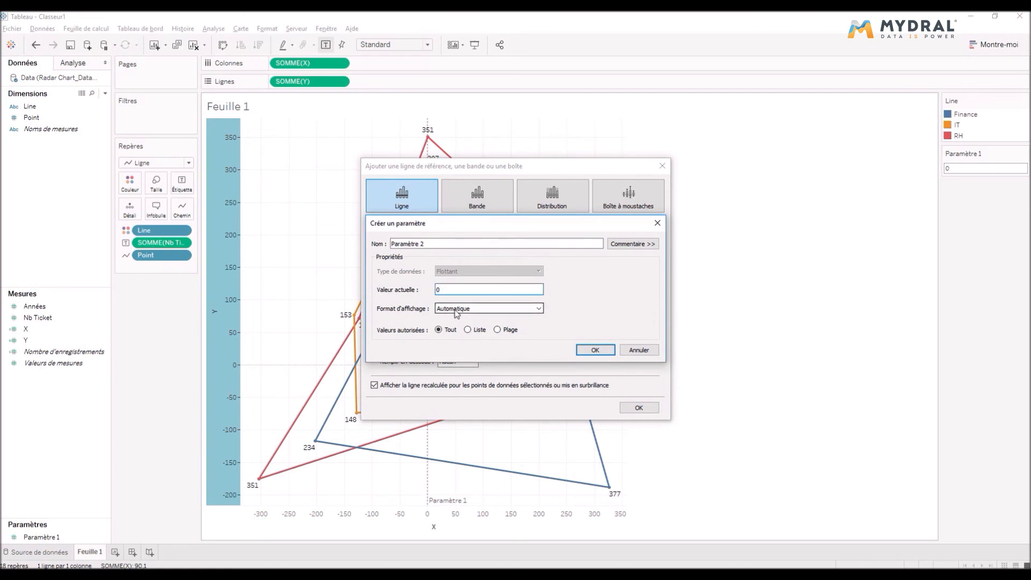
pyautogui.click(586, 349)
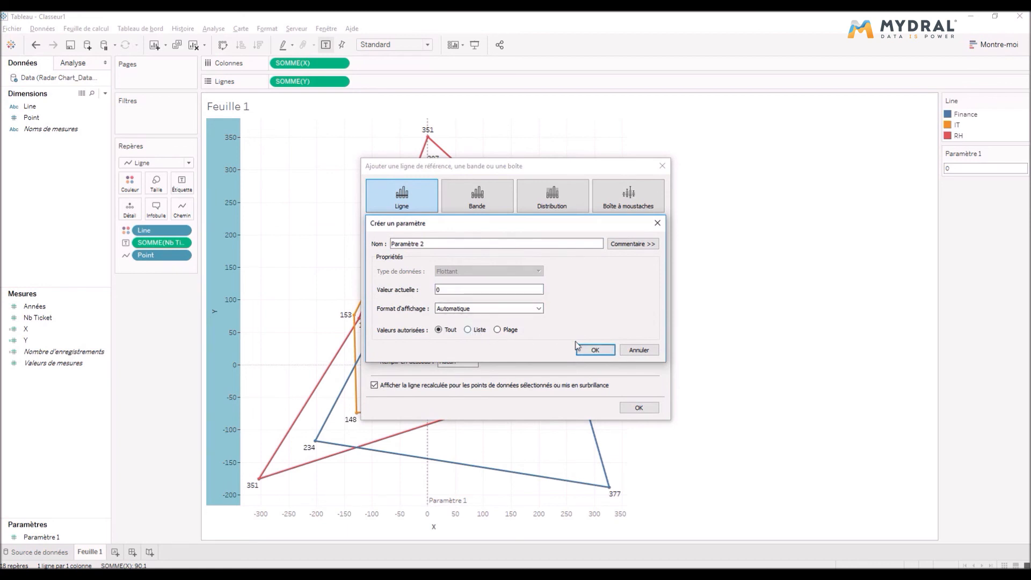
pyautogui.click(595, 350)
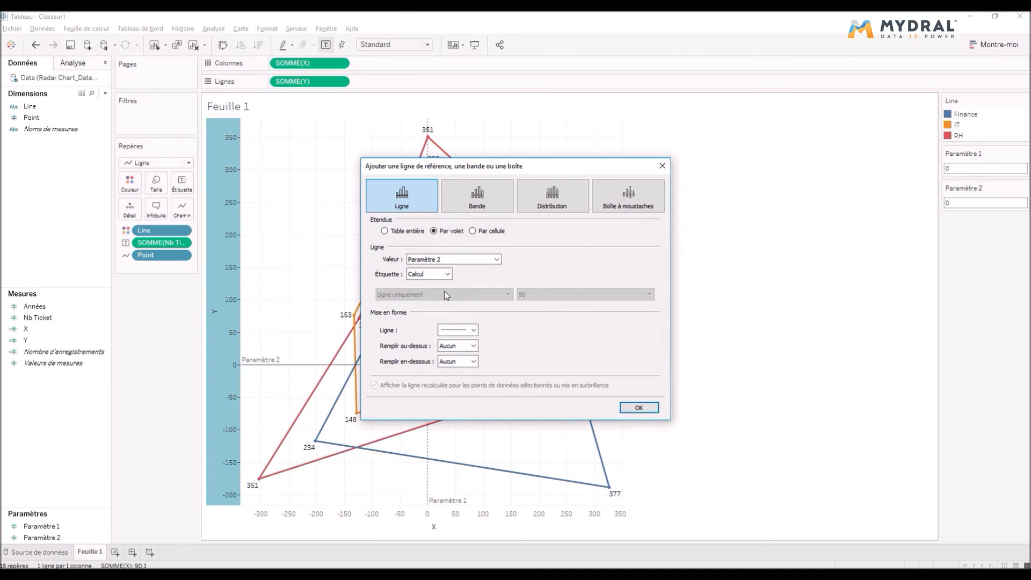
# Step: Make the Y-axis reference line dotted, extend its scope to the entire table (Table entière) and apply it
pyautogui.click(471, 329)
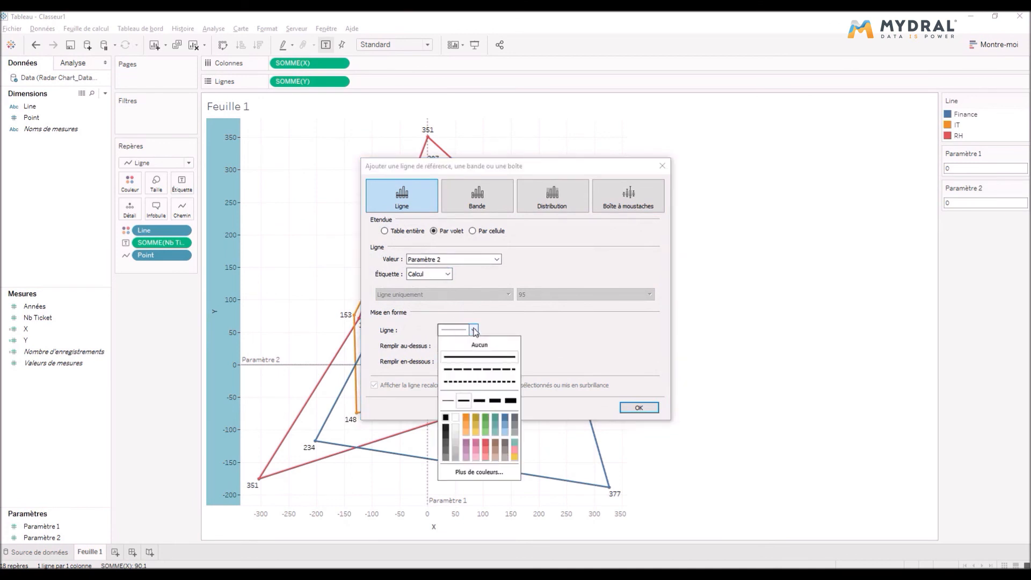
pyautogui.click(480, 388)
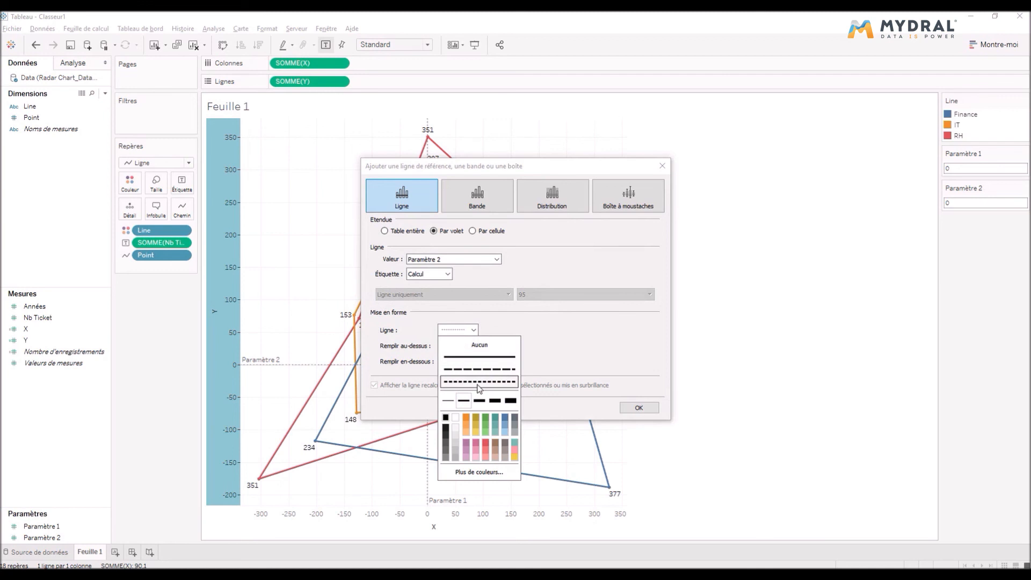
pyautogui.click(557, 337)
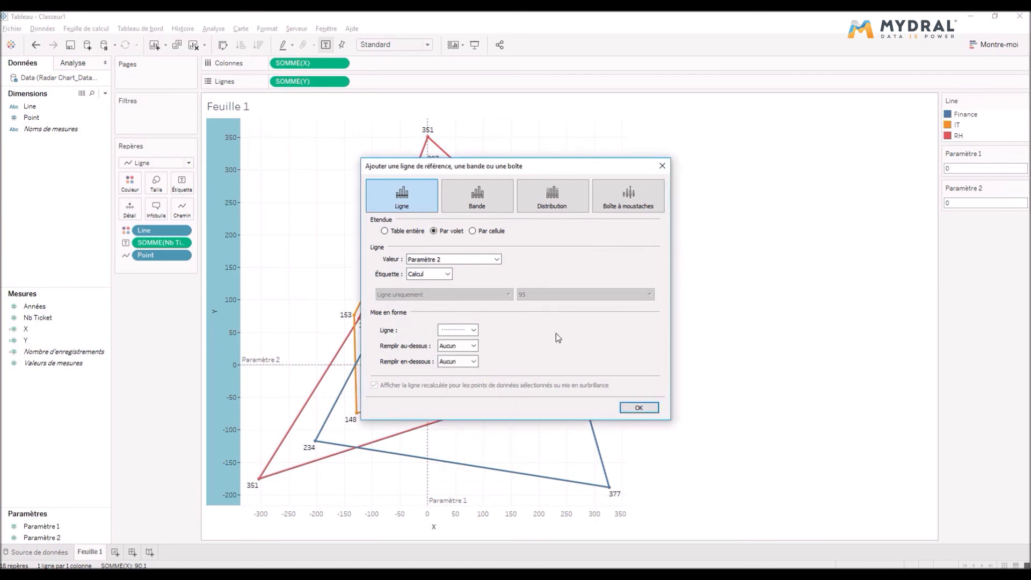
pyautogui.click(385, 232)
pyautogui.click(642, 409)
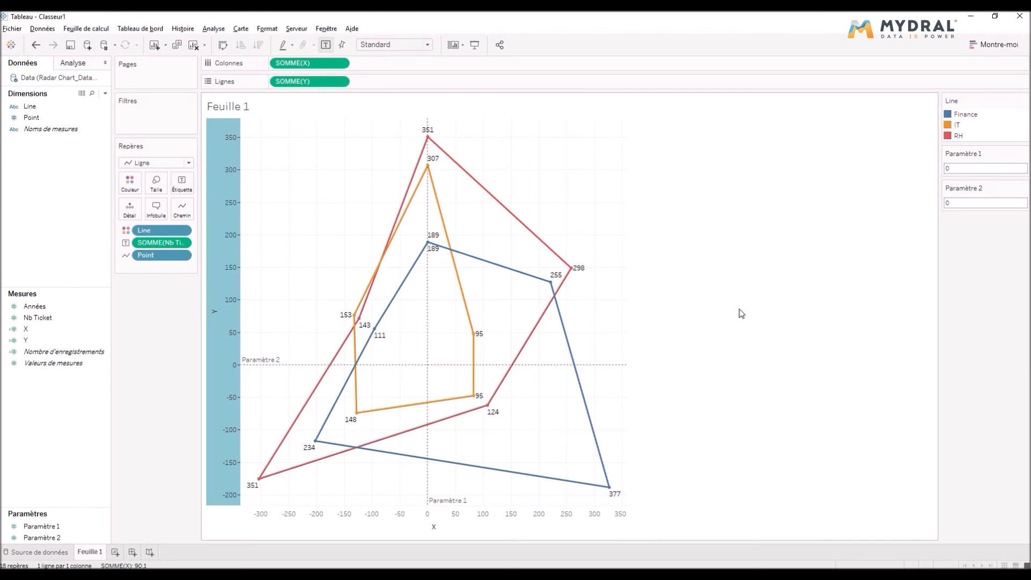
# Step: Inspect the details of the RH line's points in the finished chart
pyautogui.moveTo(442, 150)
pyautogui.moveTo(260, 482)
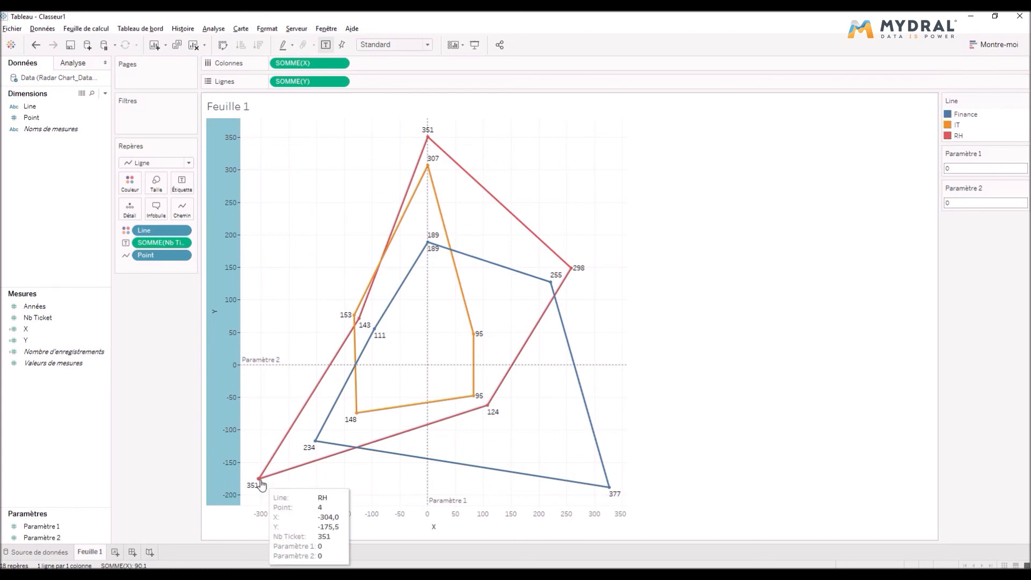